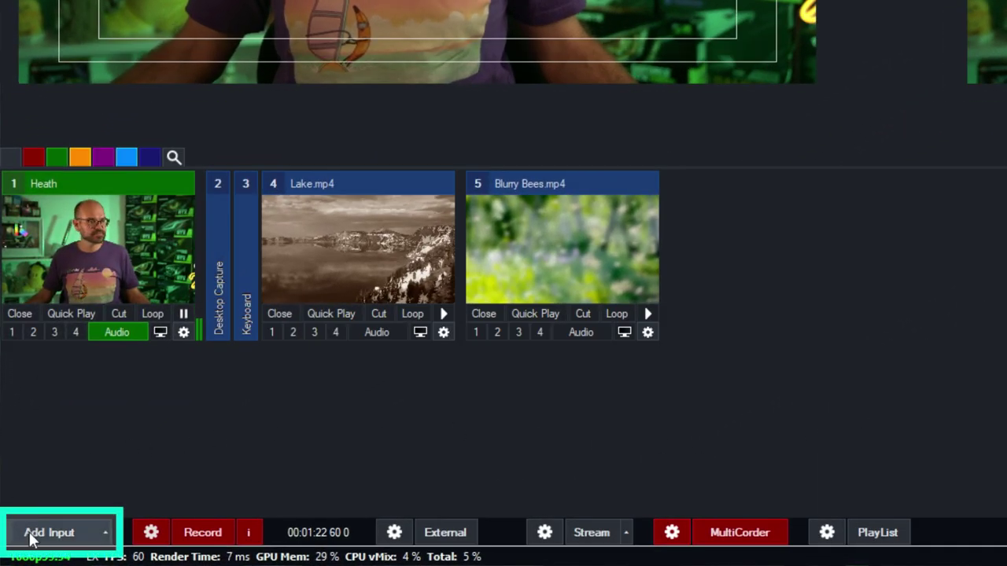
Add the GT ScoreBoard template 'Scoreboard 11- Improved Scorebored' as a new title input
click(31, 537)
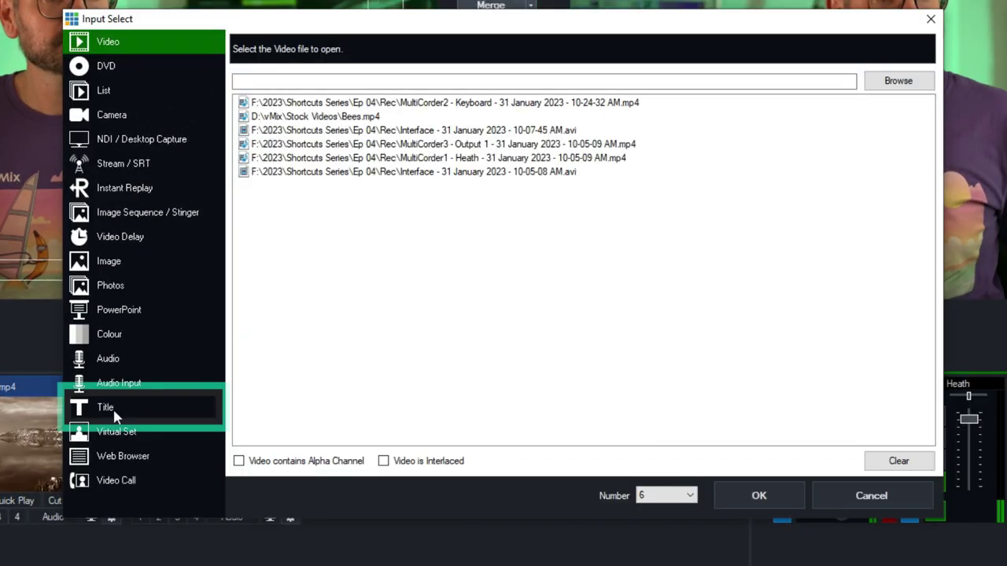
click(106, 408)
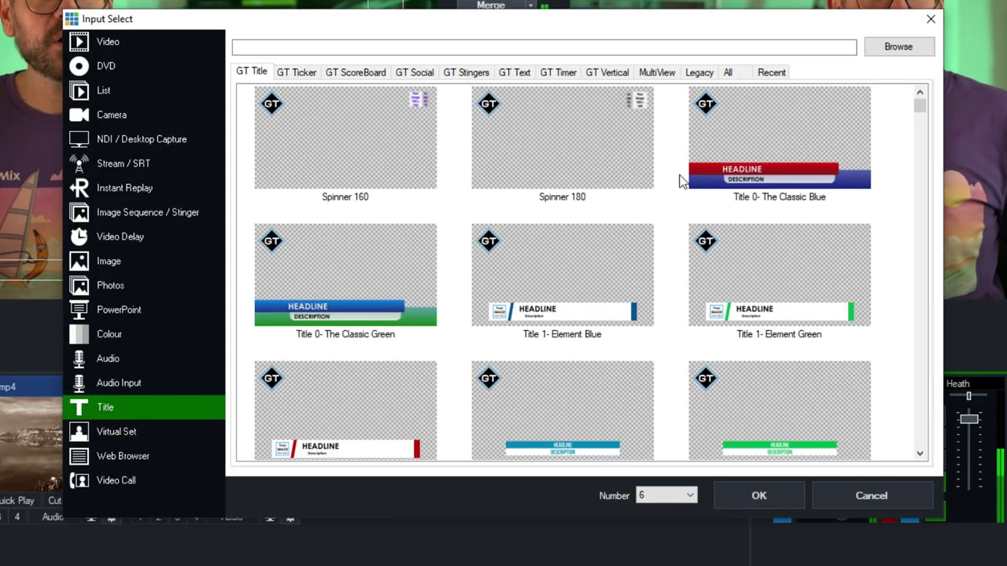
click(358, 73)
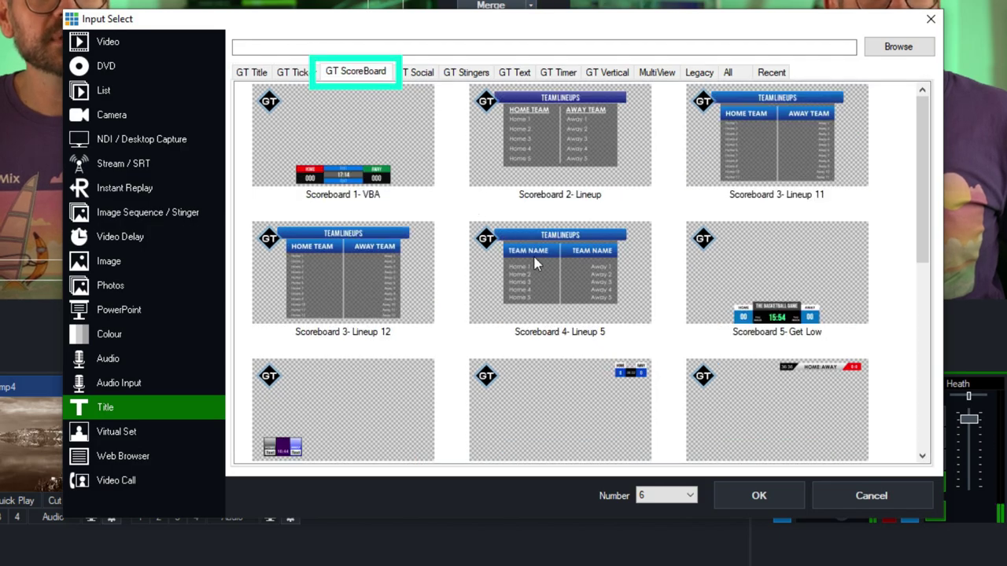
scroll(535, 261, down, 3)
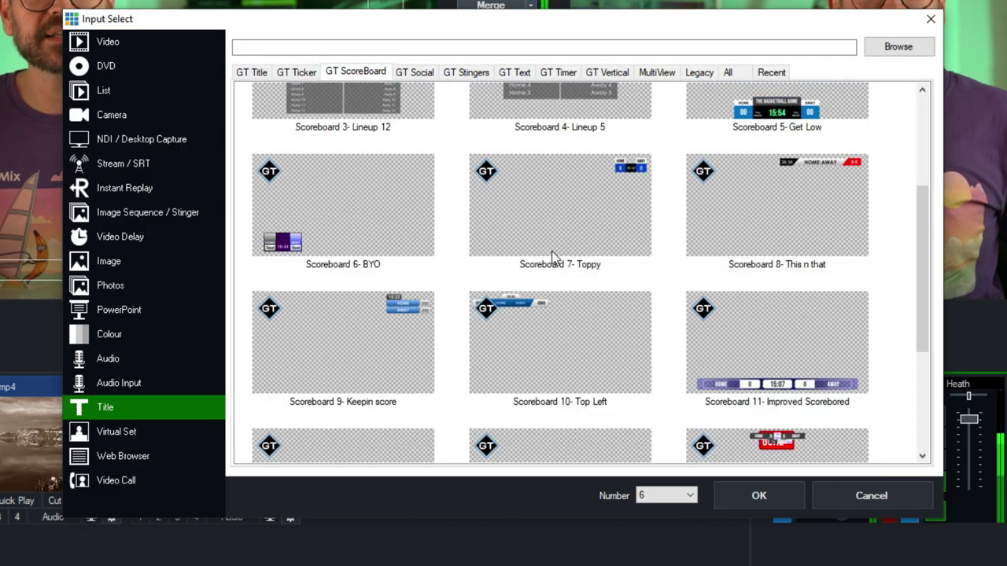
click(771, 337)
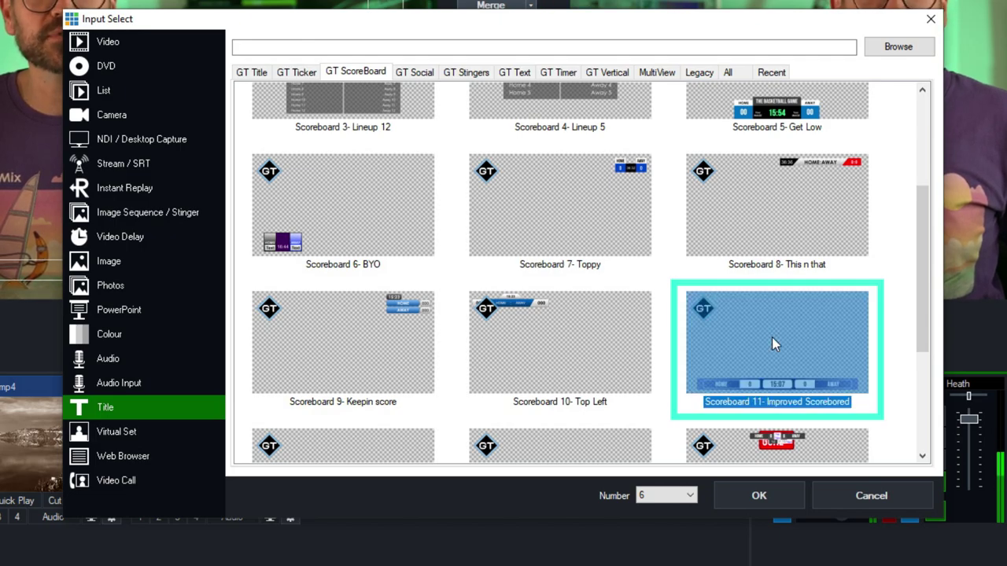
click(767, 502)
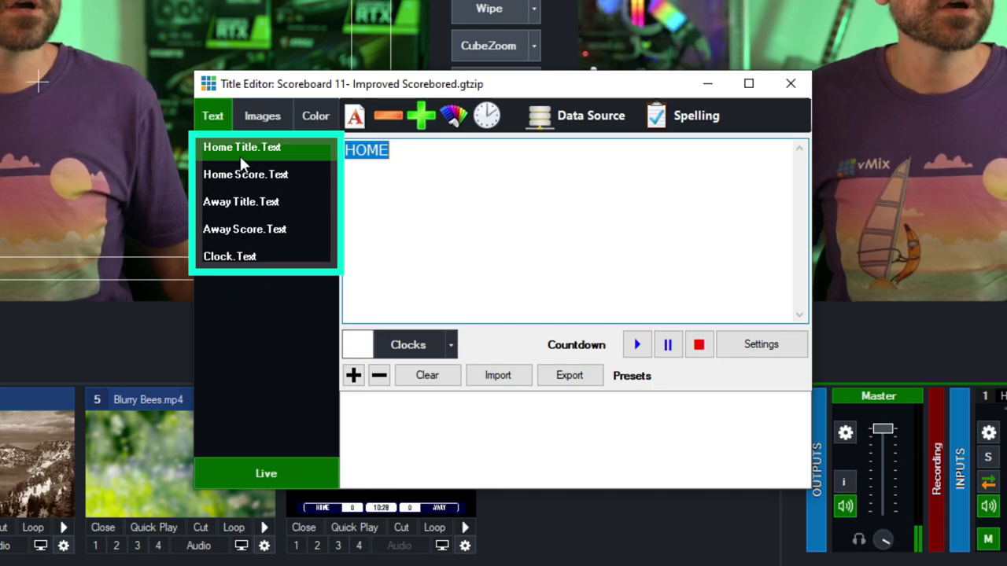
Inspect the Away Title, Home Title, Home Score, Away Score and Clock.Text fields
click(241, 210)
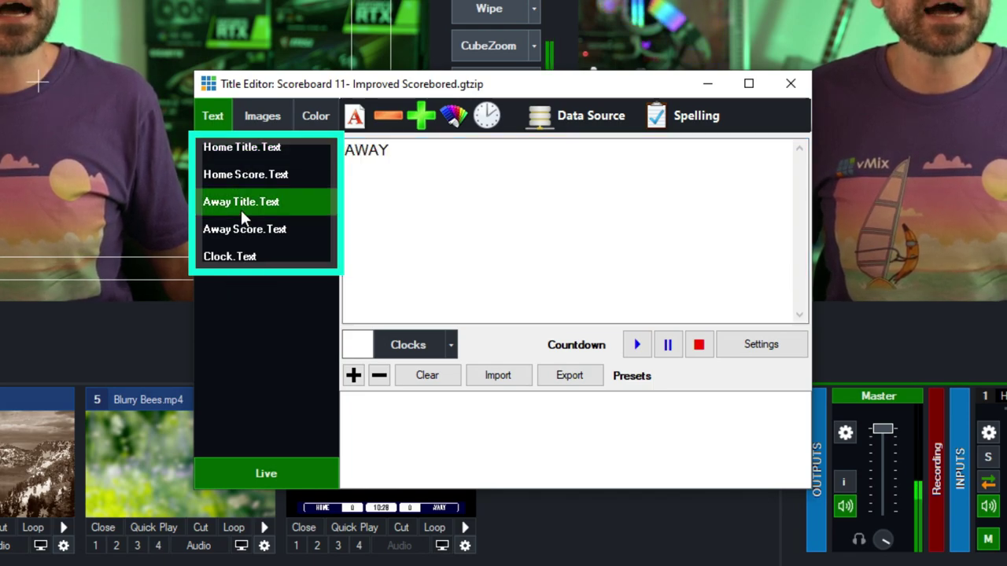
click(233, 149)
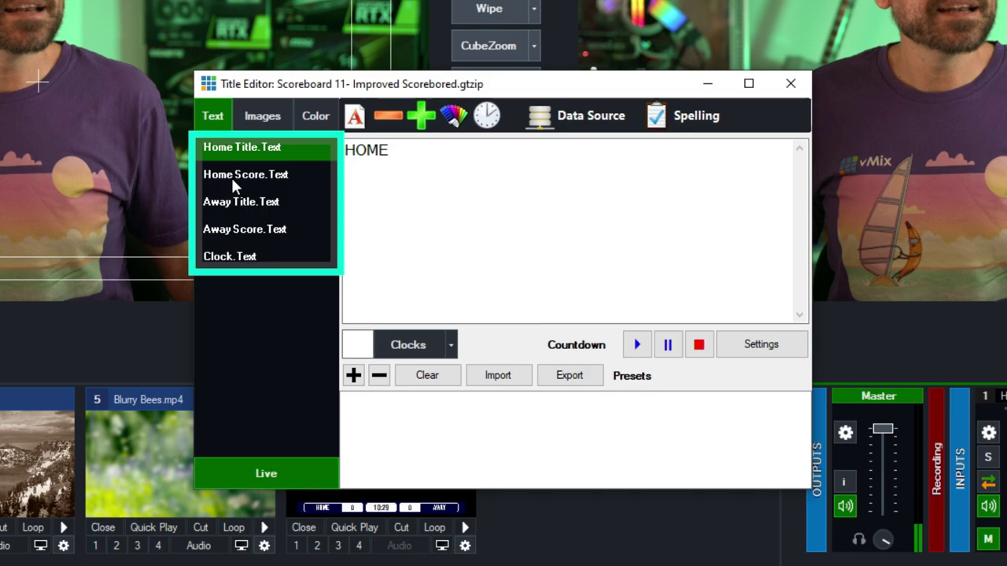
click(240, 179)
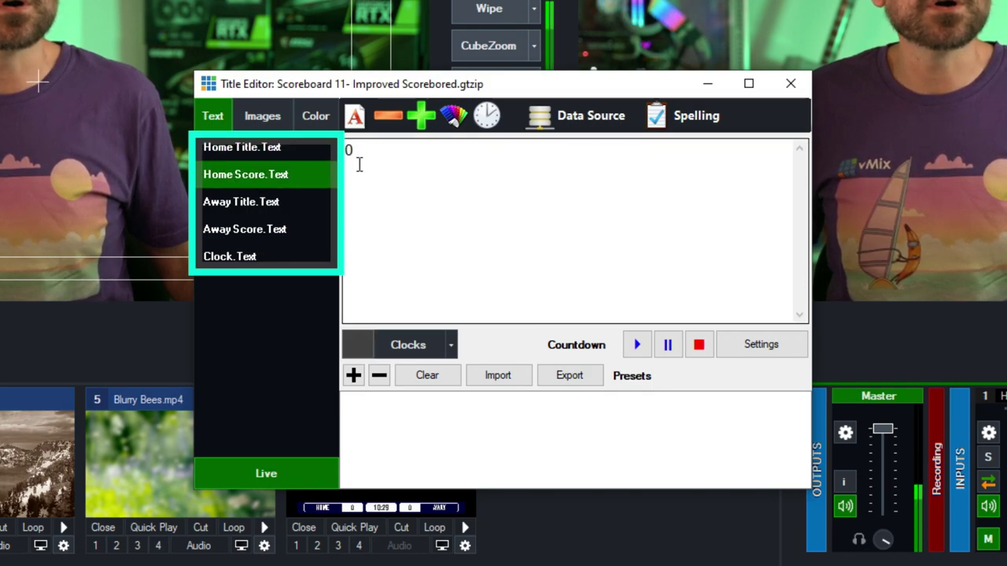
click(264, 231)
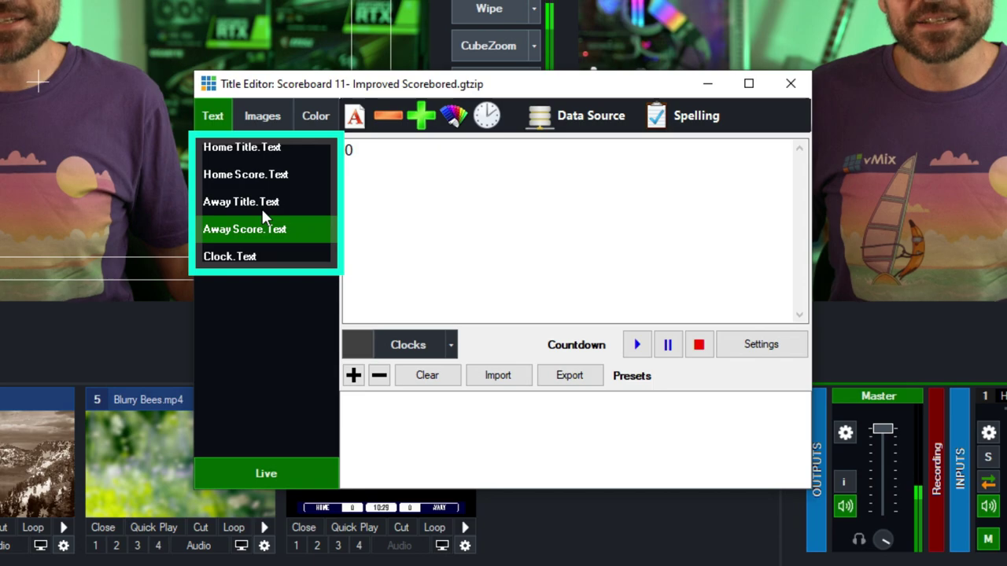
click(274, 263)
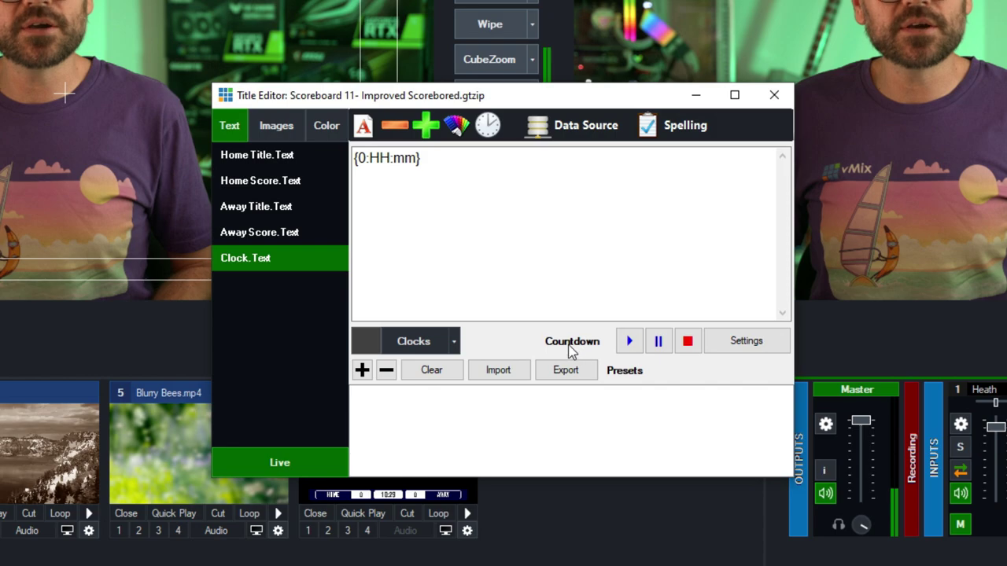
Make the clock a 00:15:00 countdown in mm:ss, close the title editor, and open Settings
click(751, 343)
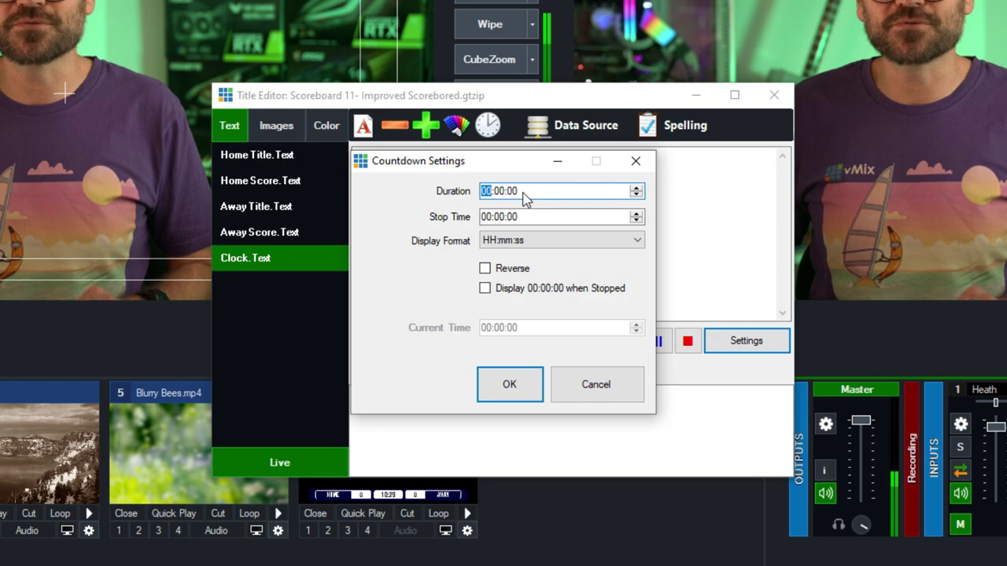
click(528, 191)
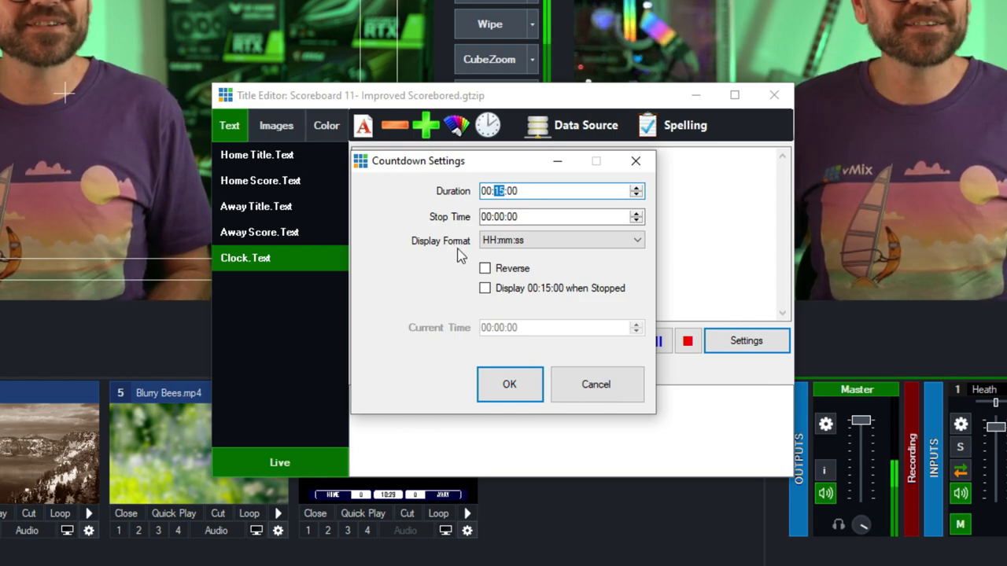
click(527, 247)
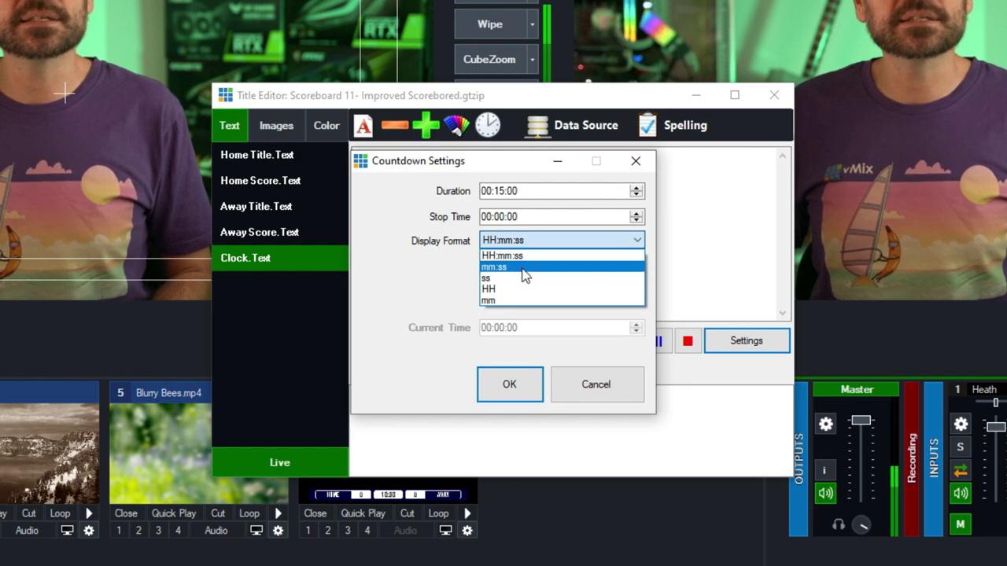
click(525, 267)
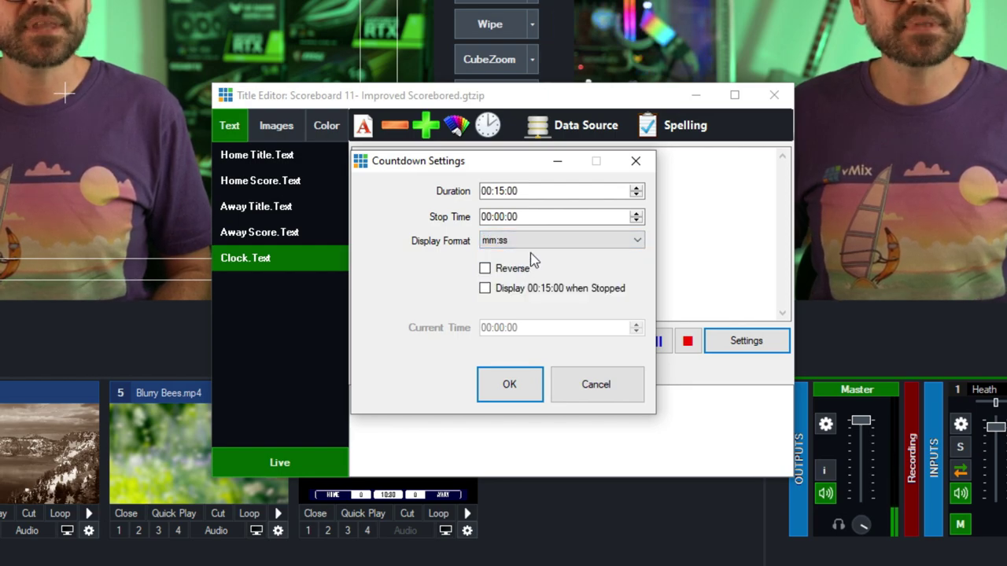
click(512, 398)
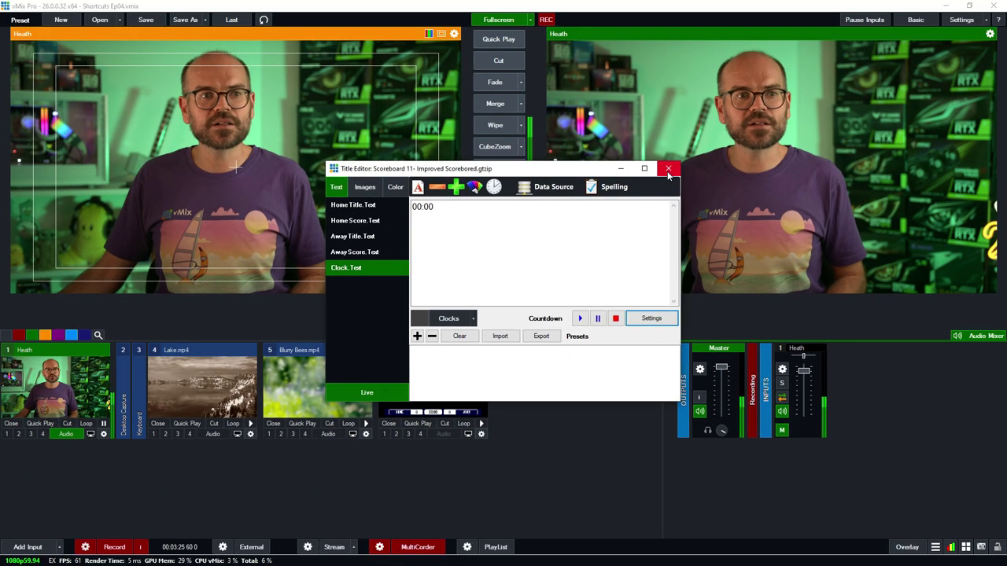
click(668, 170)
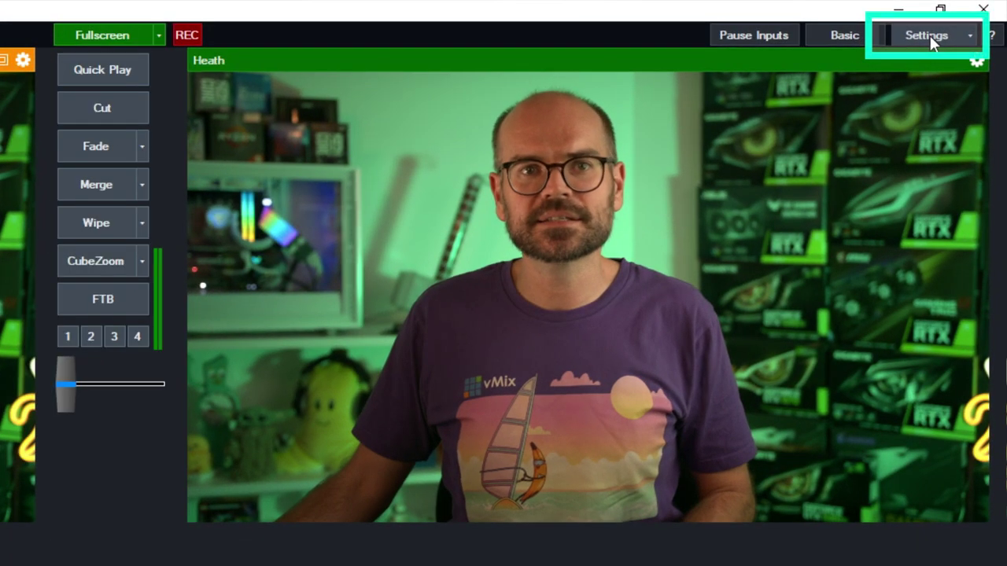
click(961, 20)
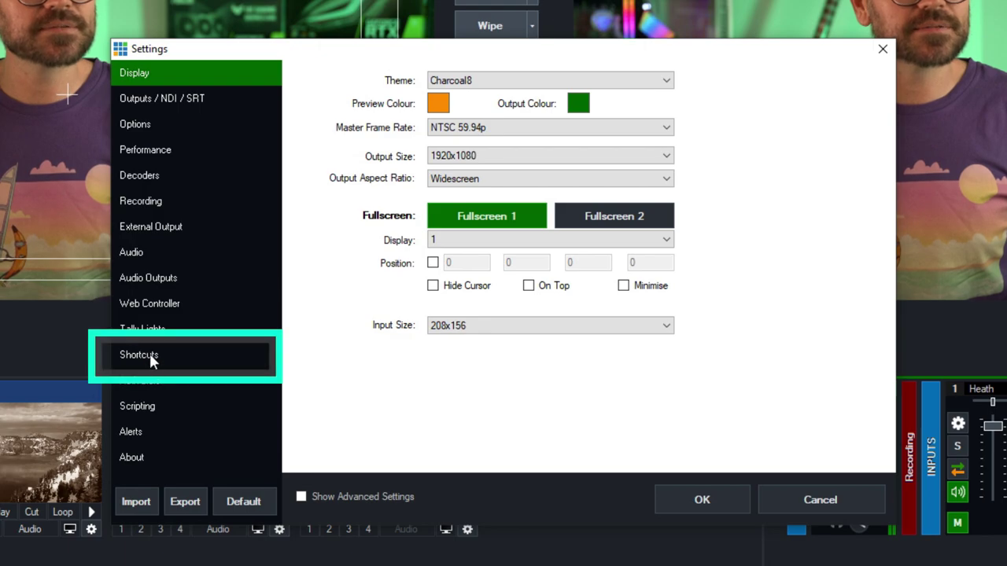
Create a new shortcut triggered by the 6 key (D6)
click(149, 354)
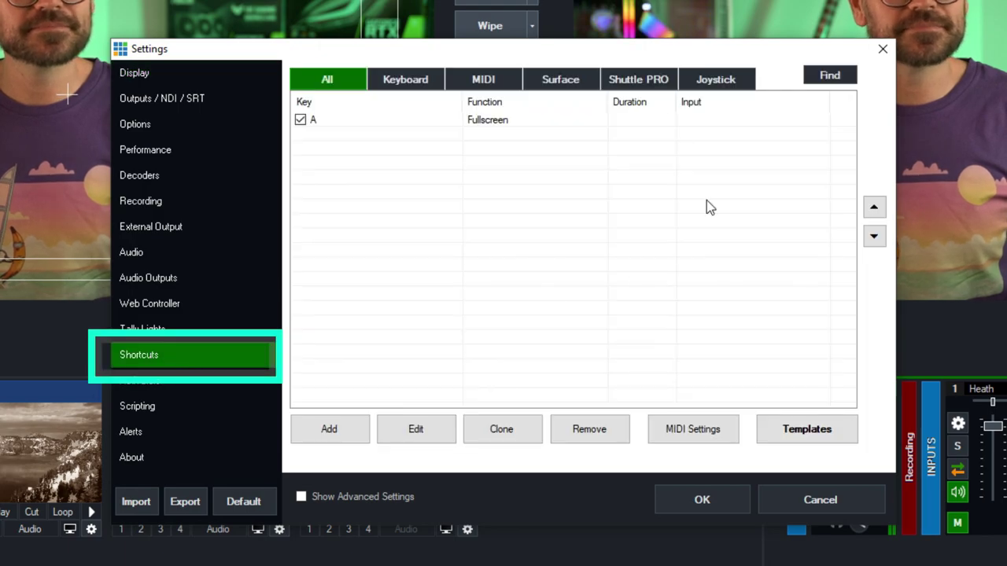
click(331, 439)
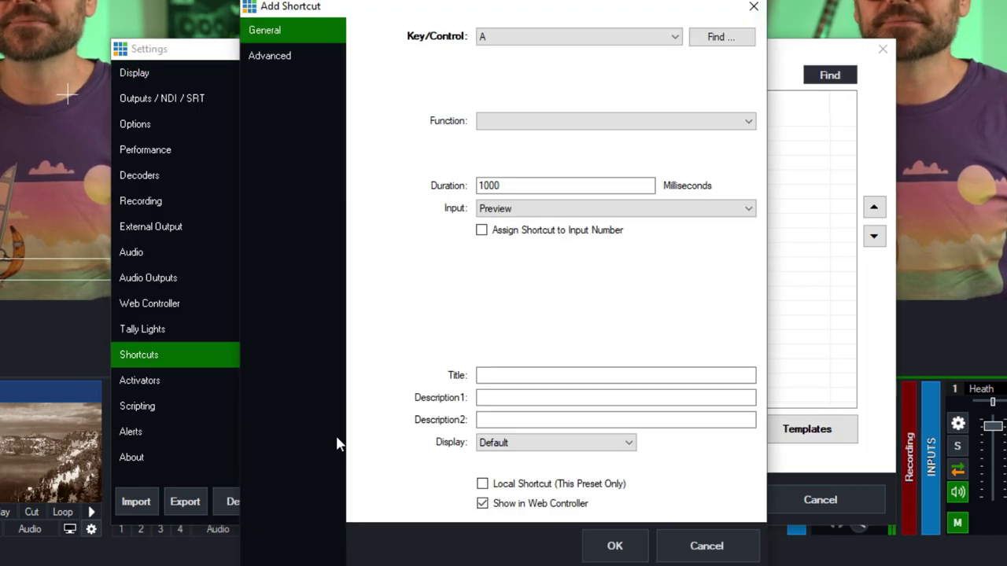
click(737, 40)
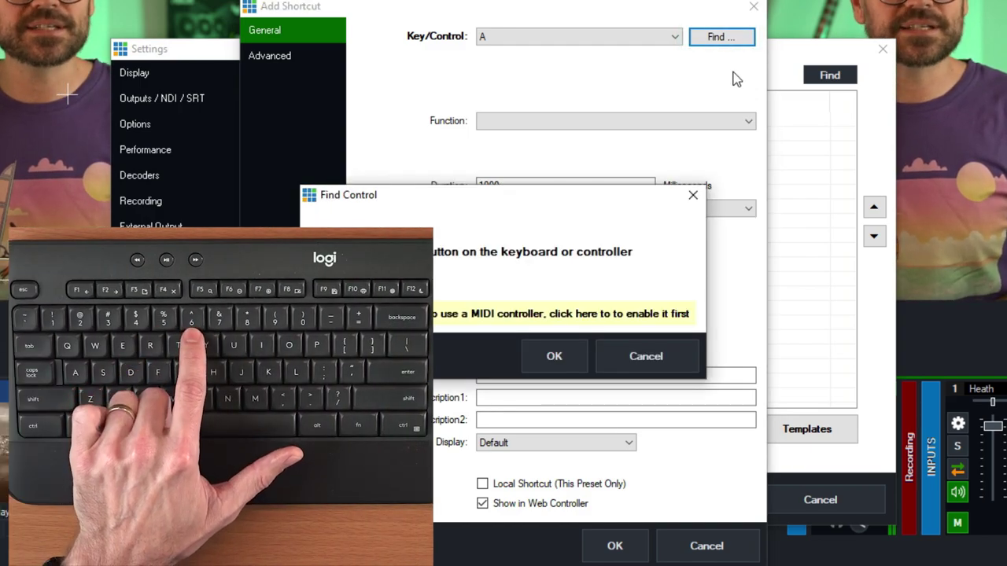
key(6)
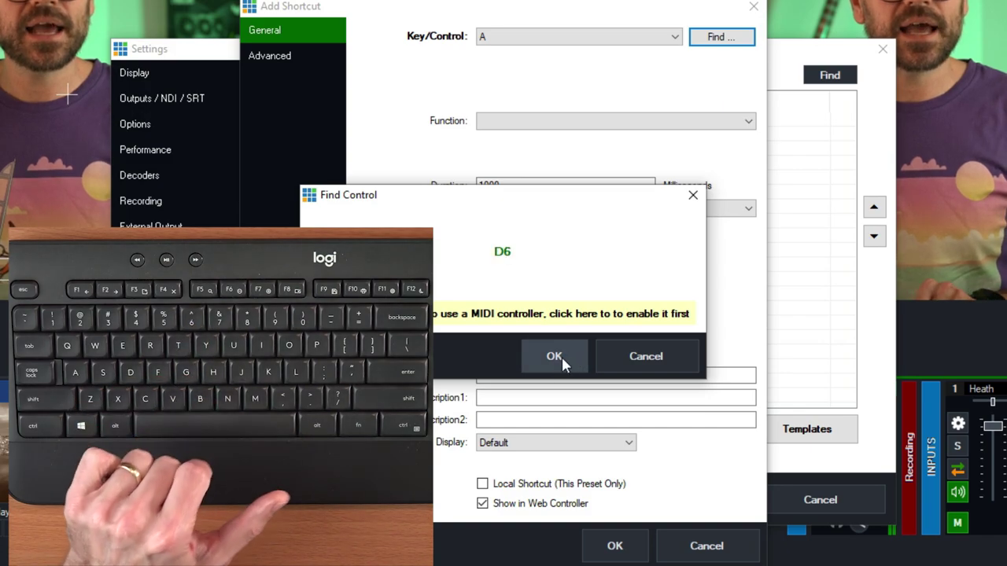
click(562, 357)
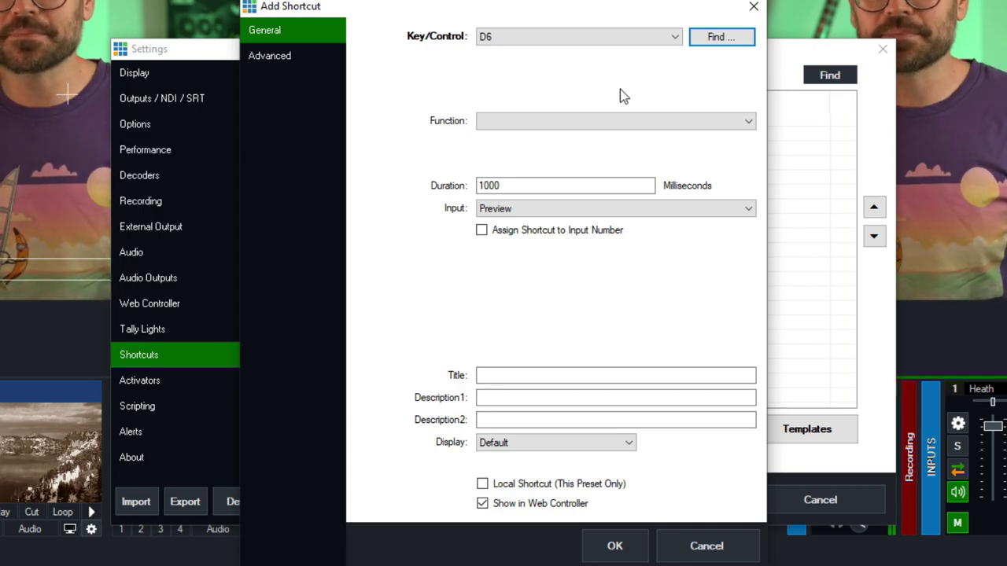
Set the shortcut's function to SetText on input 6, Scoreboard 11- Improved Scorebored
click(535, 121)
text(se)
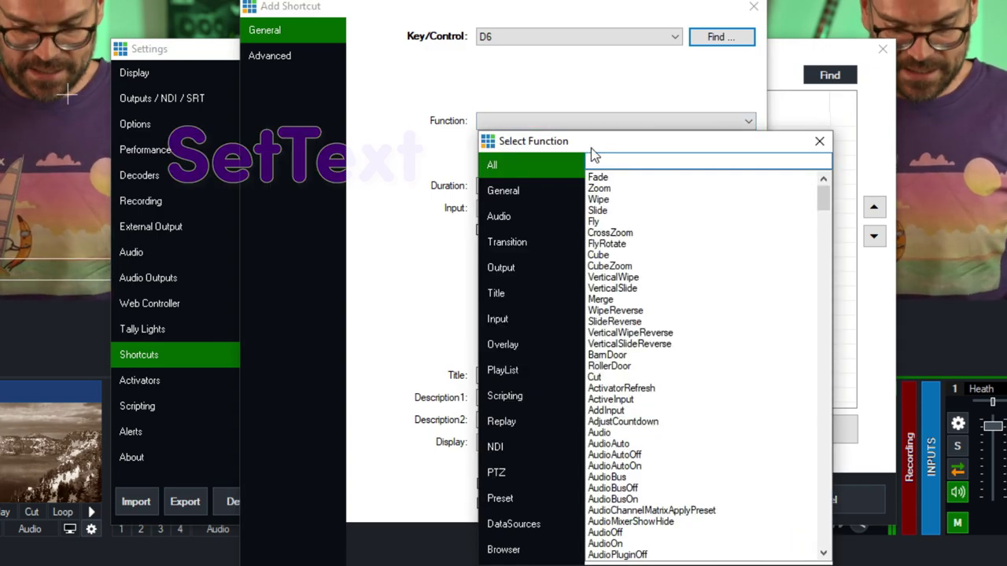
text(tte)
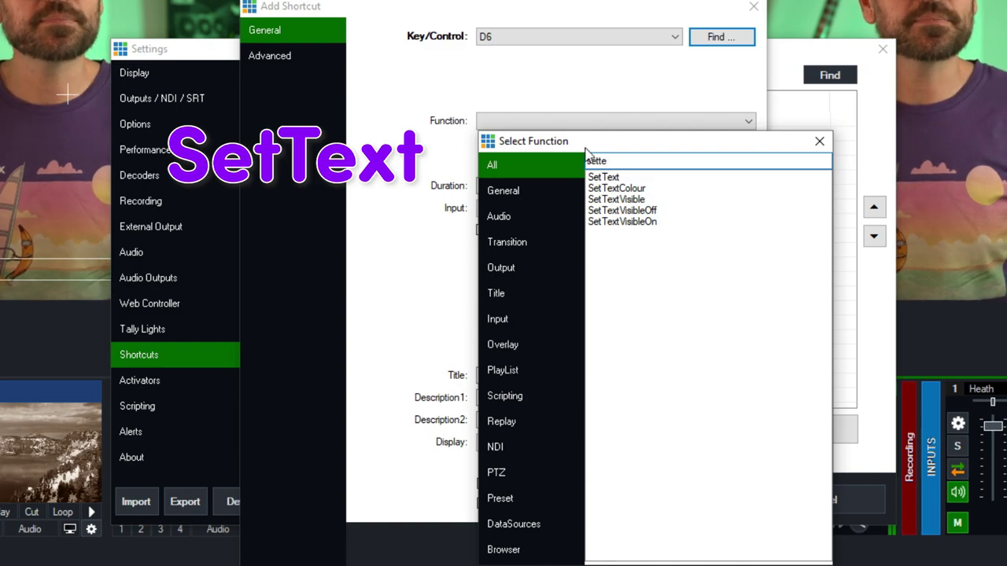
double_click(628, 177)
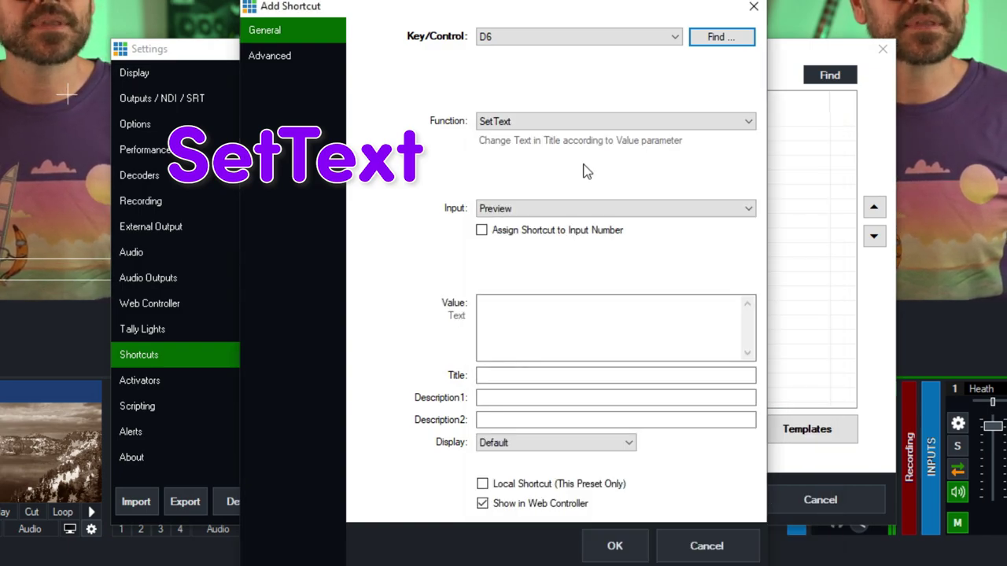
click(533, 208)
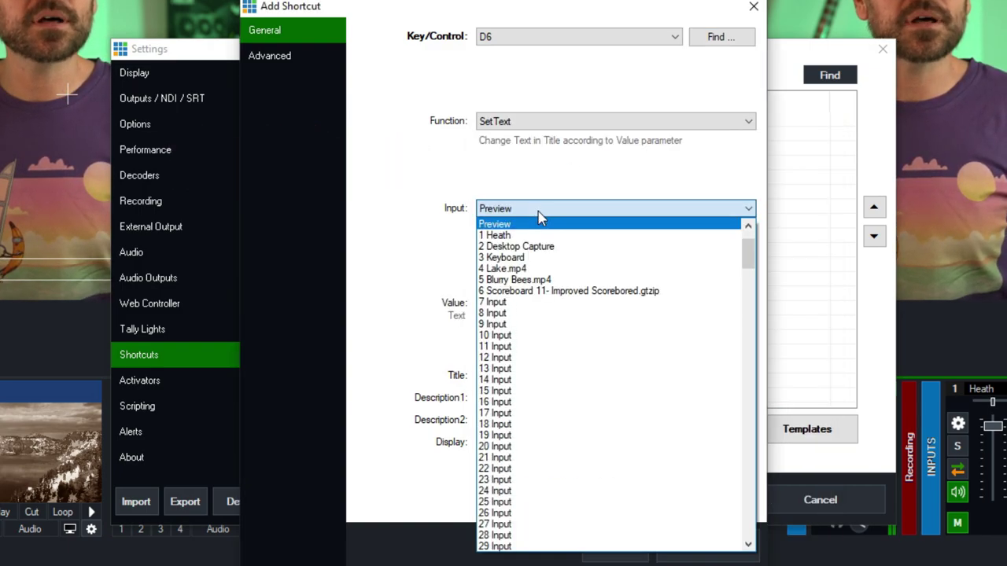
click(538, 291)
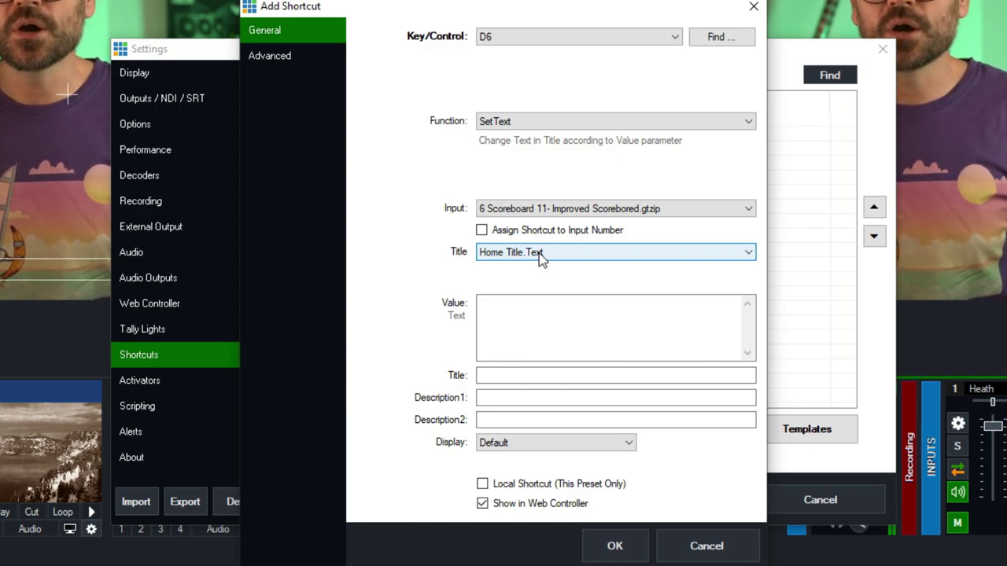
Target Home Score.Text with value +=6, title it H+6 as a local shortcut, and save
click(539, 260)
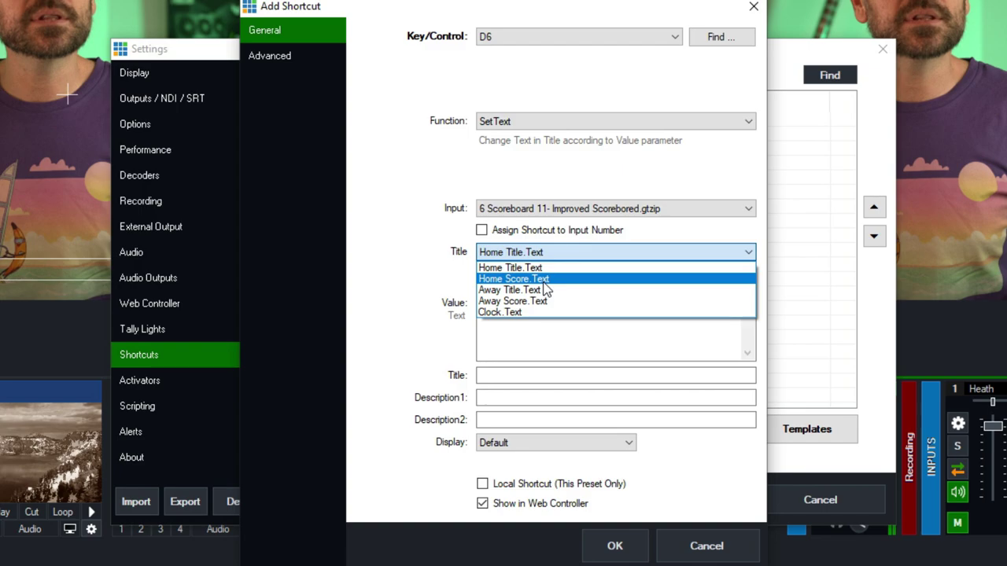
click(517, 279)
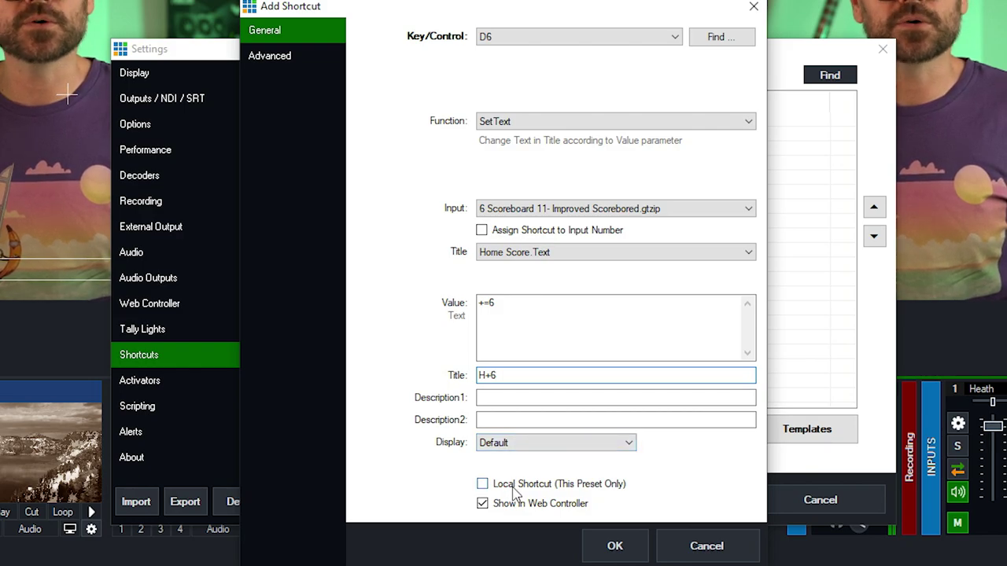
click(627, 547)
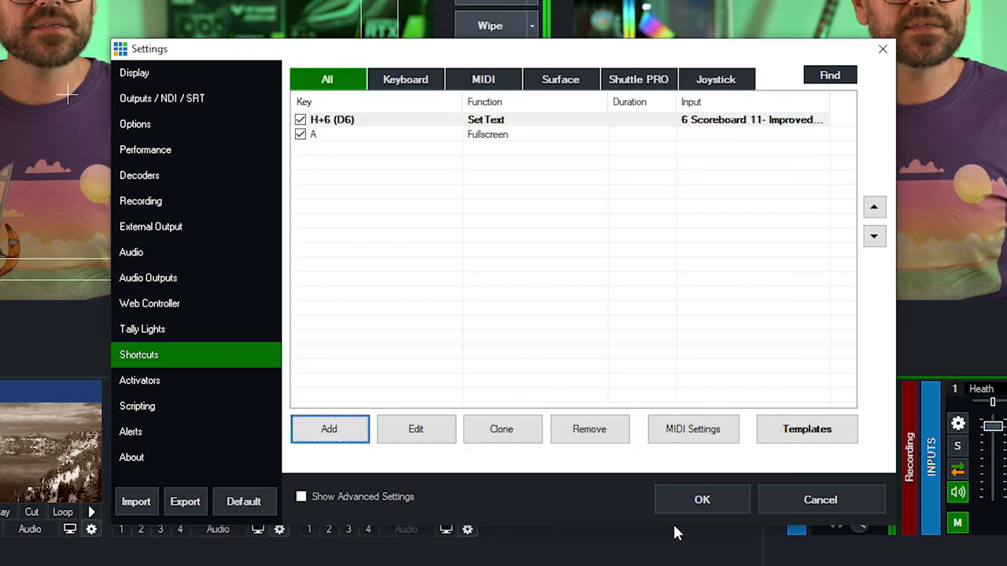
Close Settings, show the scoreboard as overlay 1, and fire H+6 to reach 18
click(709, 499)
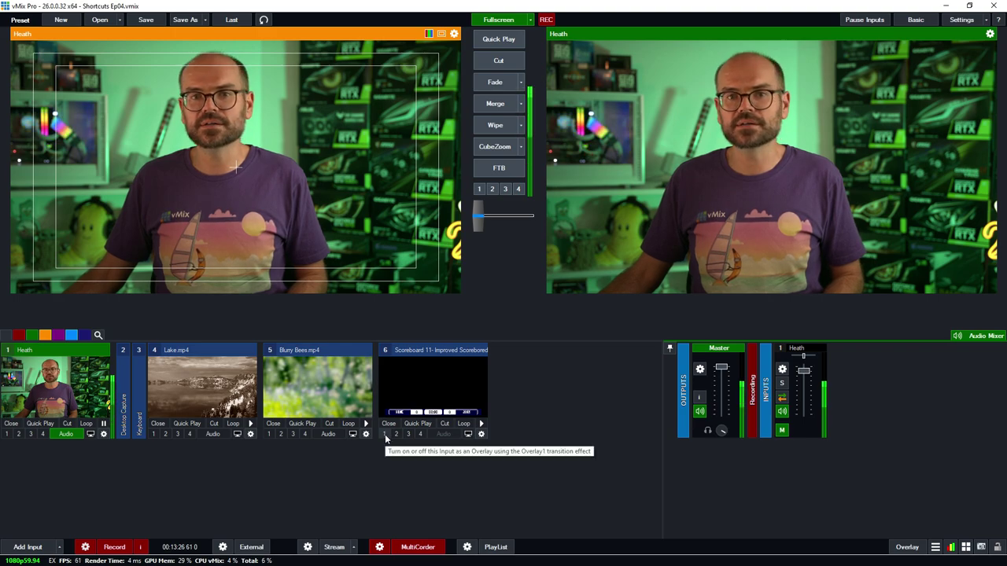
click(384, 435)
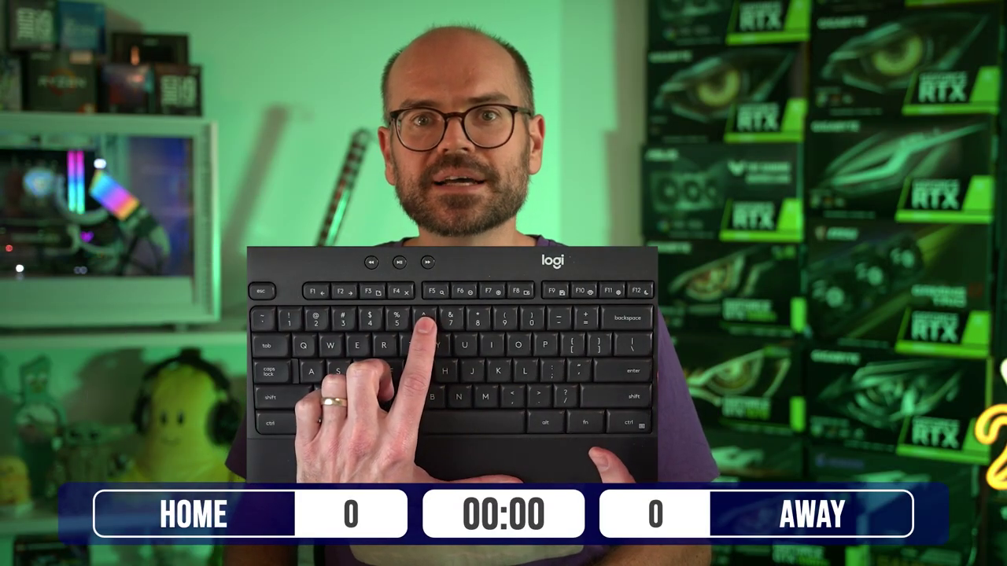
key(6)
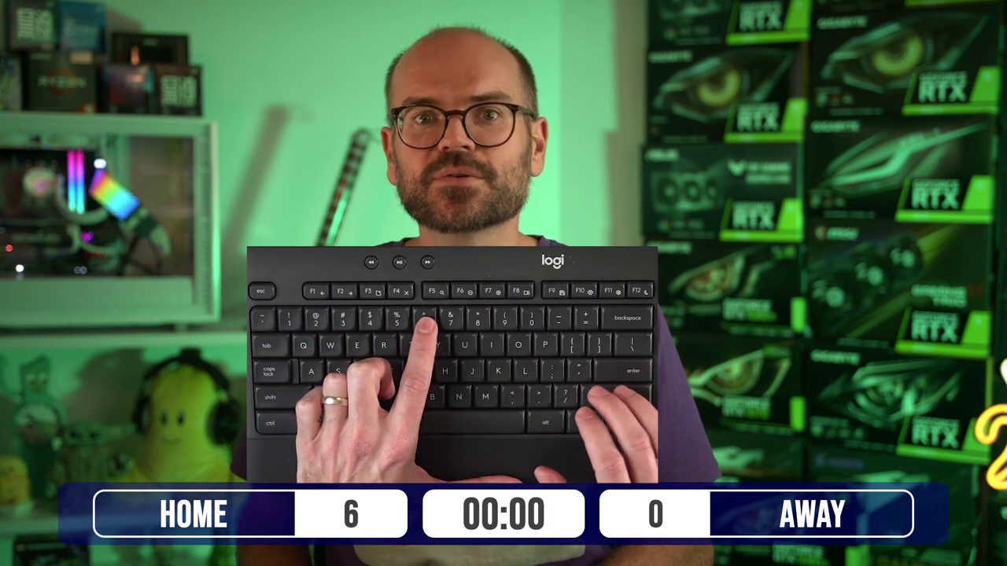
key(6)
key(6)
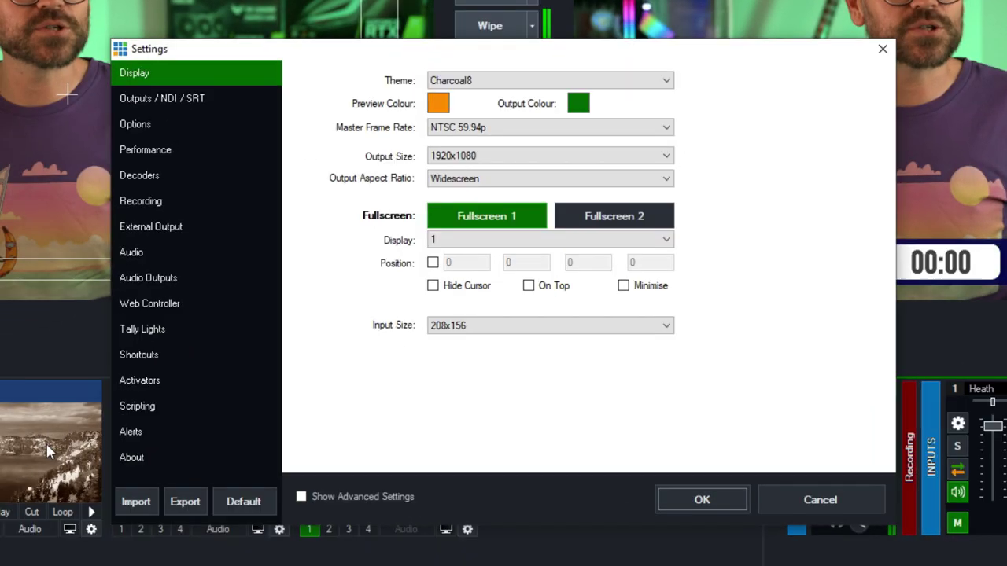
Create another new shortcut triggered by the 1 key (D1)
click(140, 358)
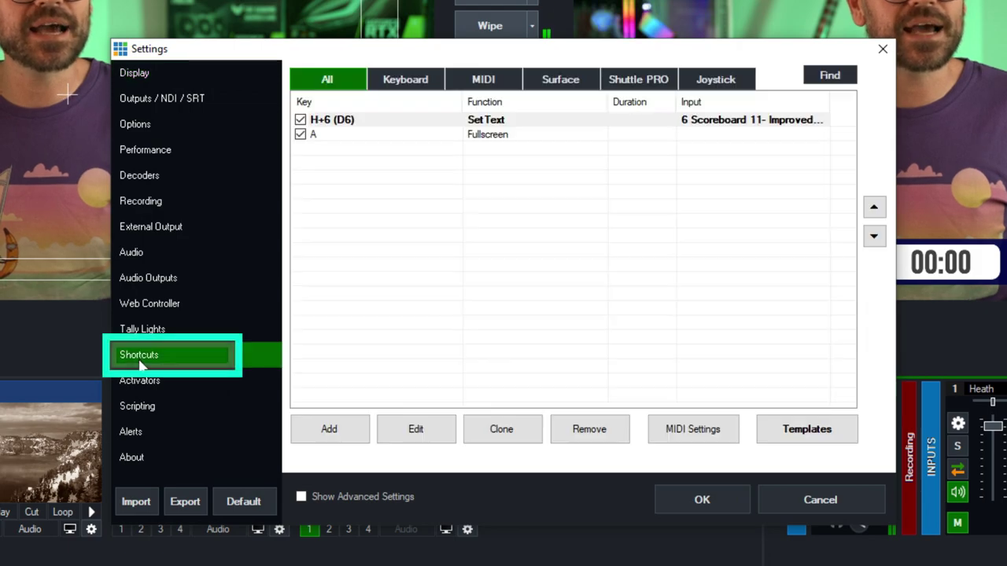
click(351, 437)
click(728, 37)
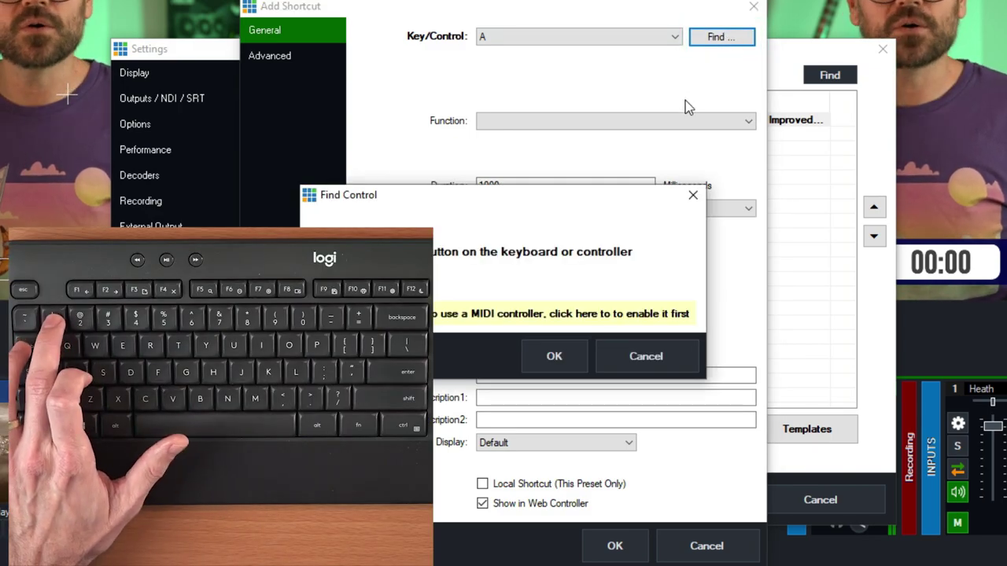
key(1)
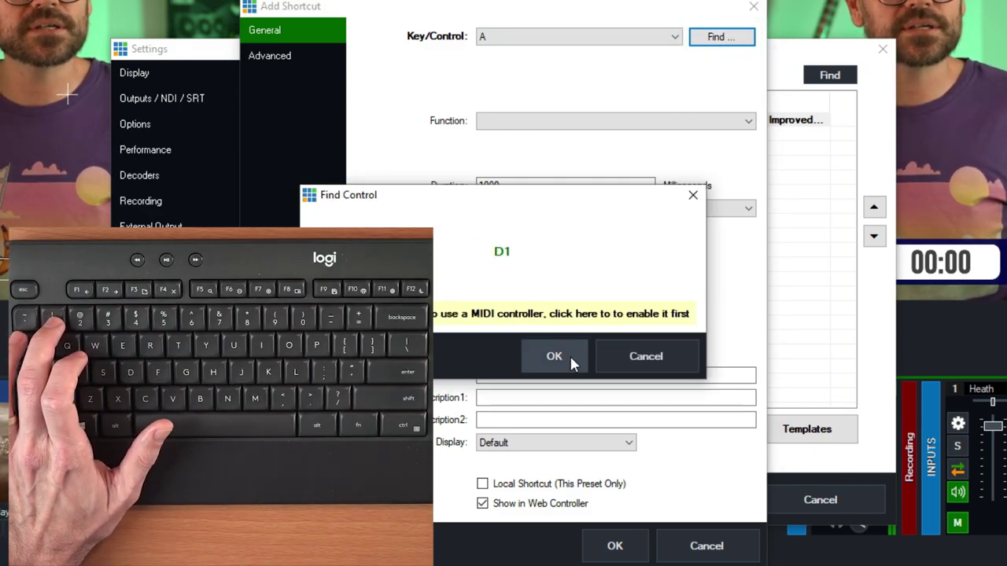
click(569, 355)
Make it SetText on the scoreboard's Home Score.Text with value +=1, titled H+1, and save
click(589, 125)
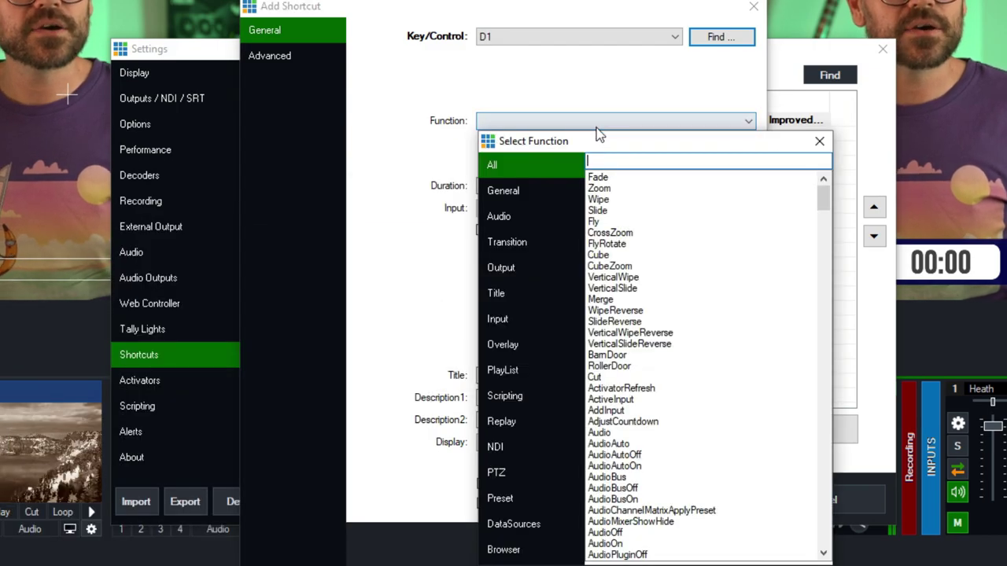
text(sette)
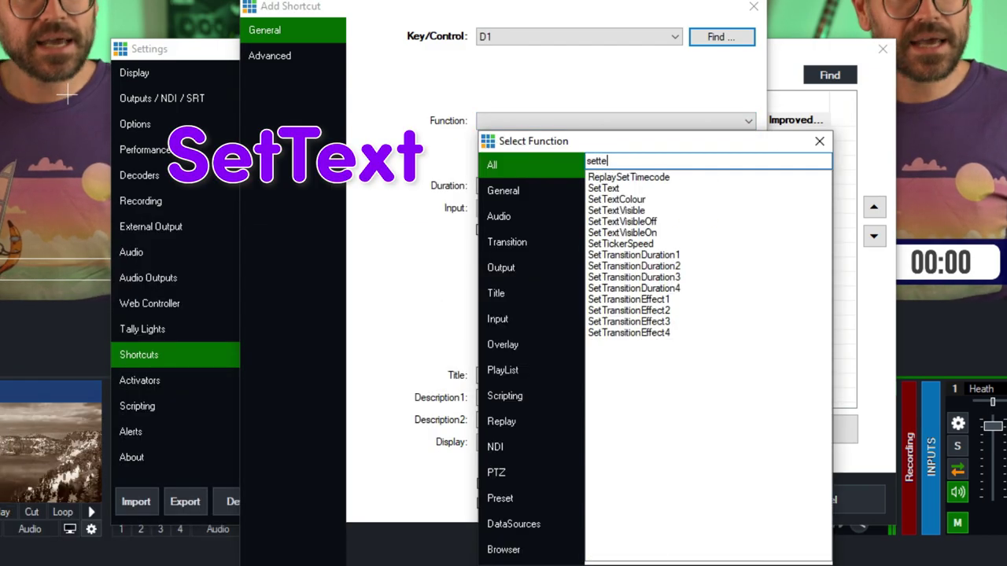
double_click(612, 179)
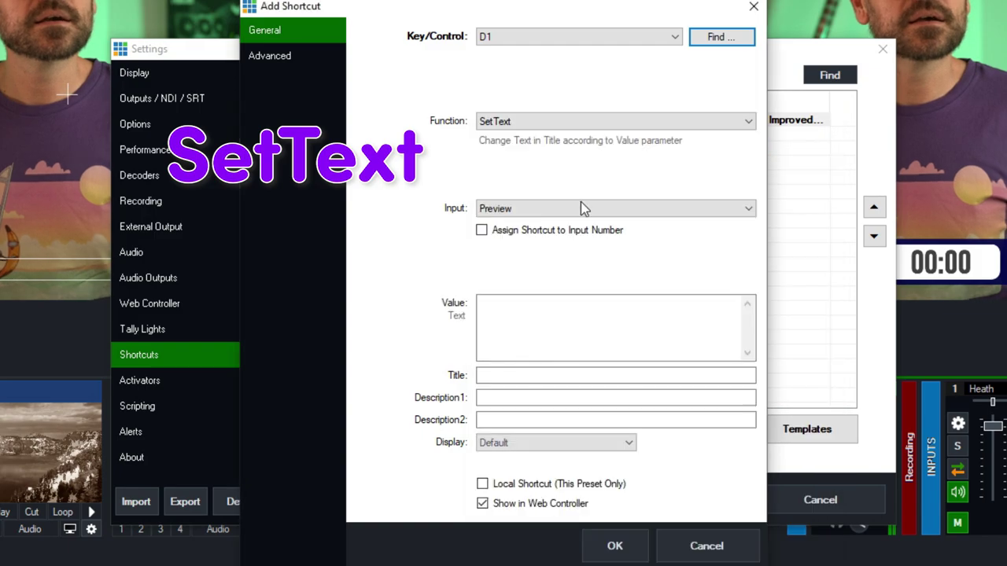
click(525, 211)
click(573, 291)
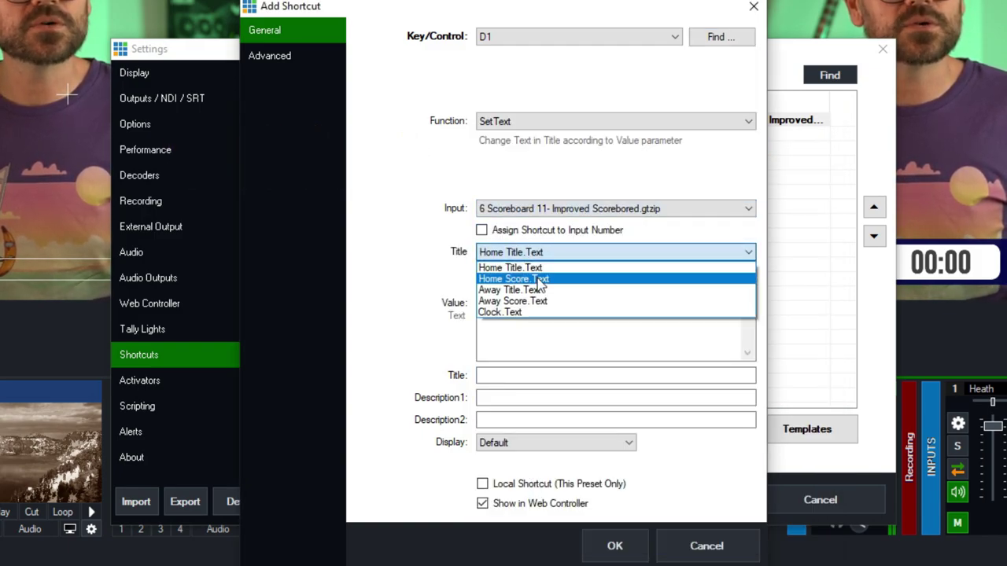
click(540, 280)
click(518, 310)
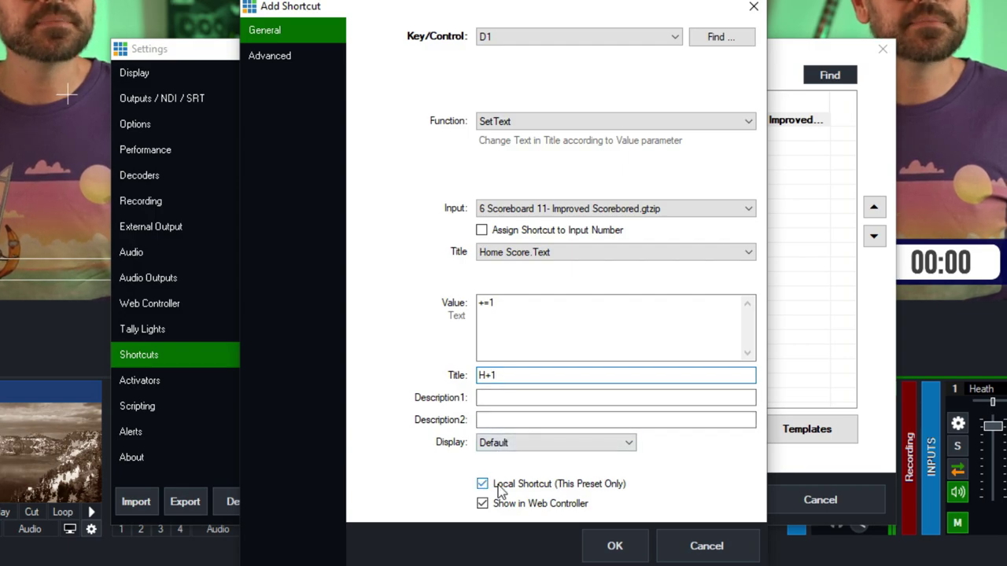
click(614, 546)
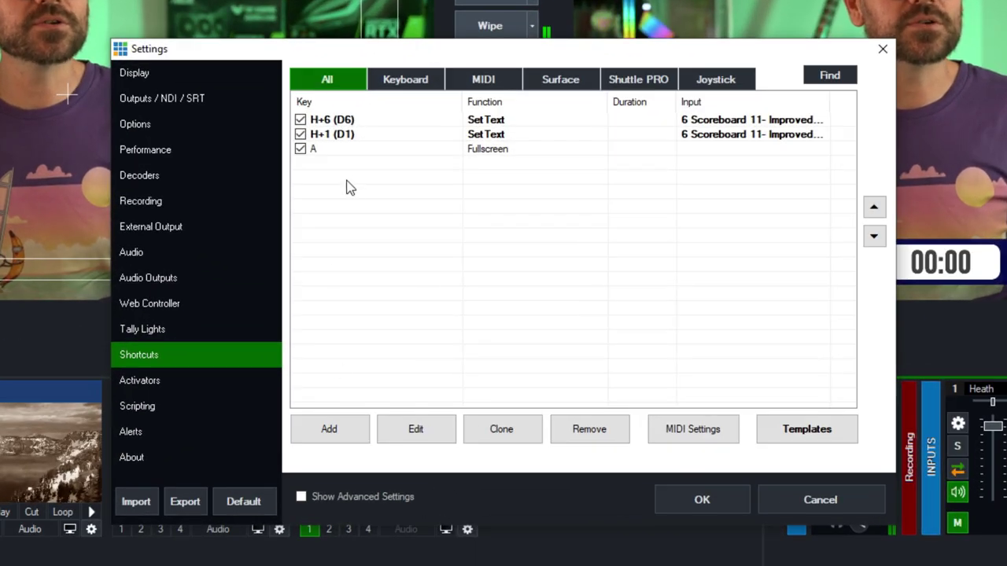
Clone the H+1 (D1) shortcut and open the copy for editing
click(395, 134)
click(519, 438)
click(483, 152)
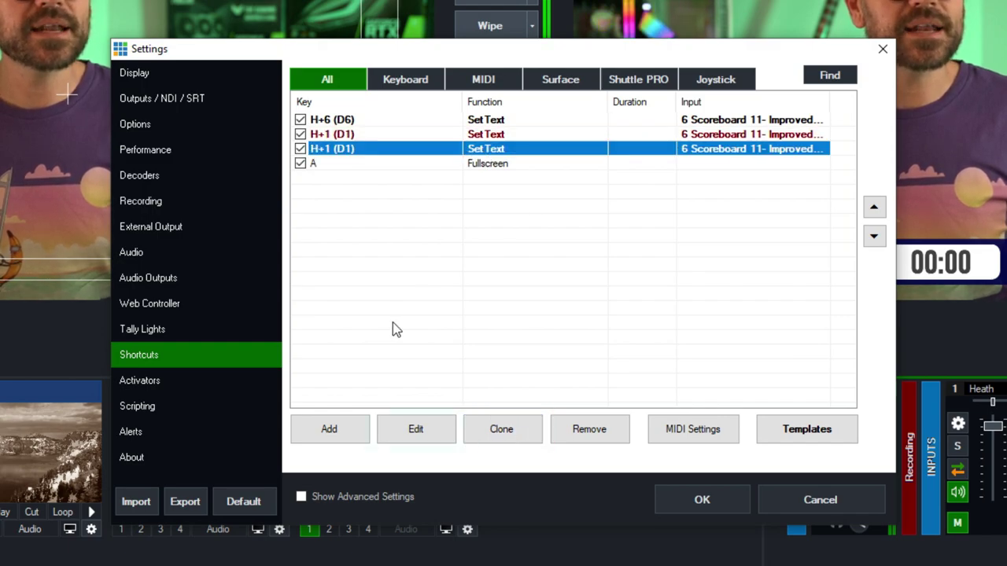
click(414, 434)
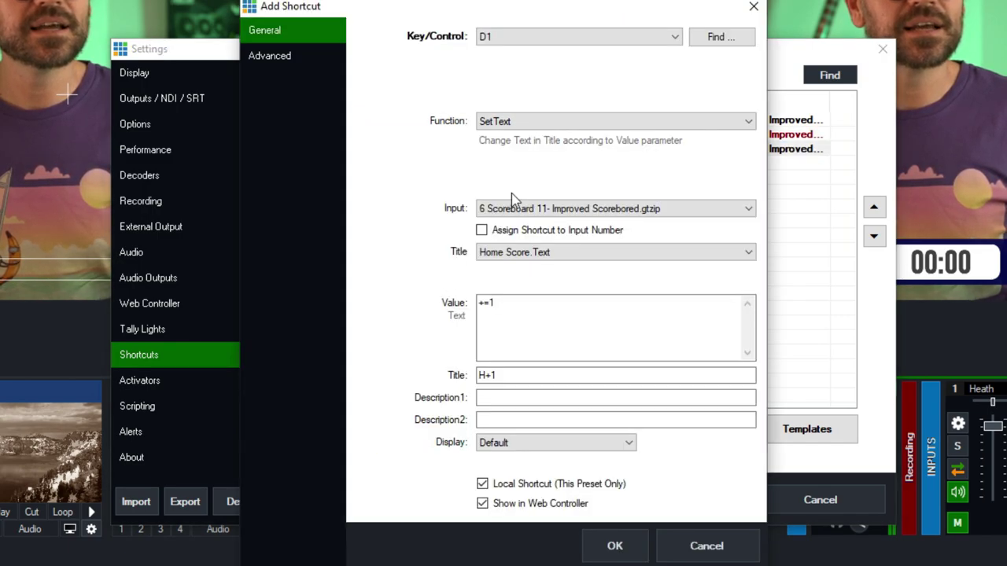
Change the copy to trigger OemMinus, value -=1, title H-1, and save it
click(712, 43)
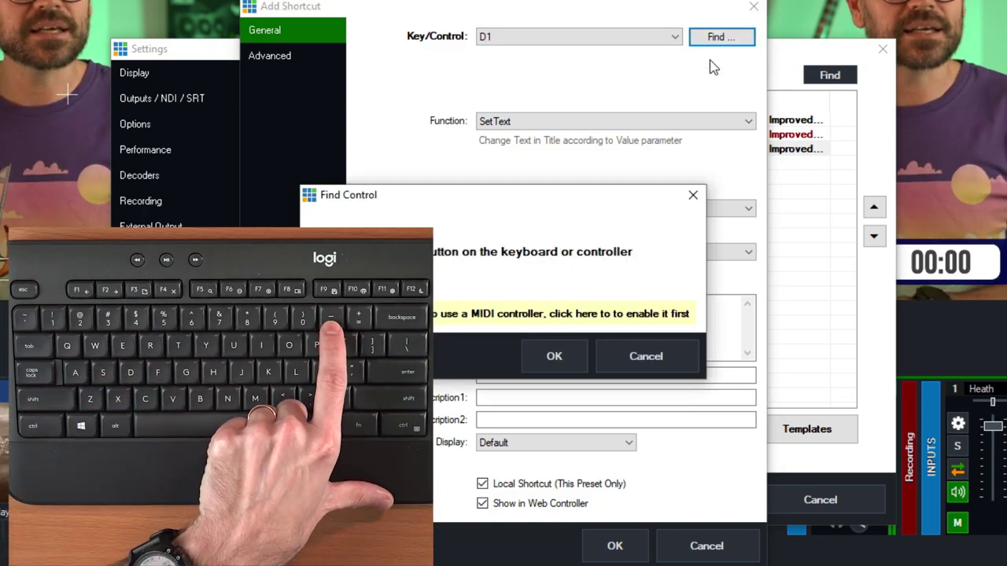
key(minus)
click(578, 360)
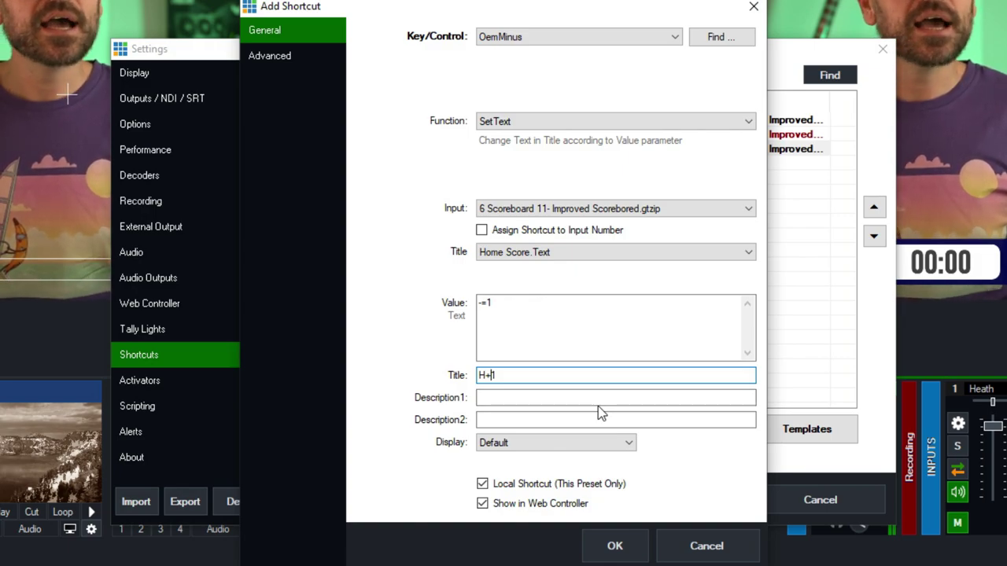
key(BackSpace)
text(-)
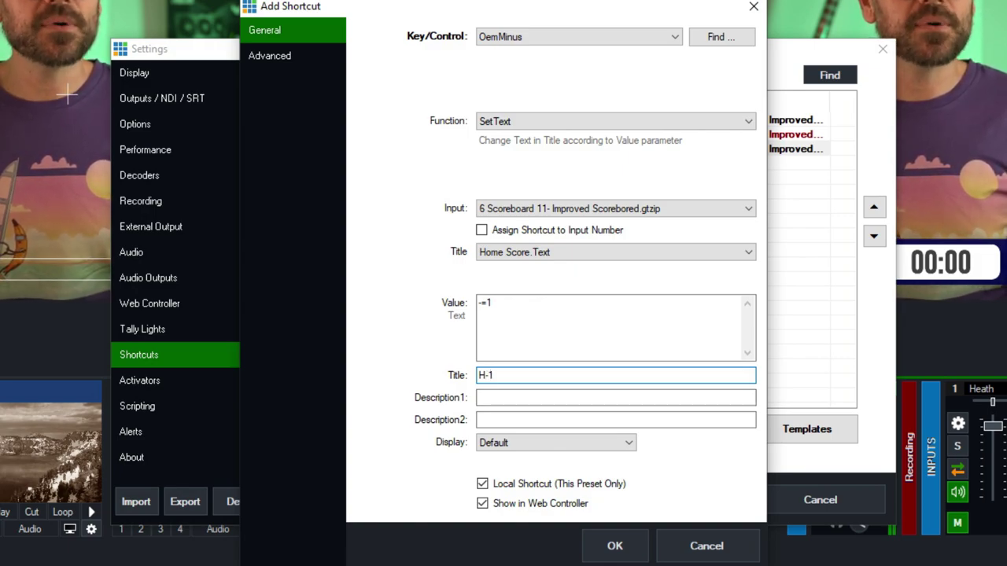
click(637, 552)
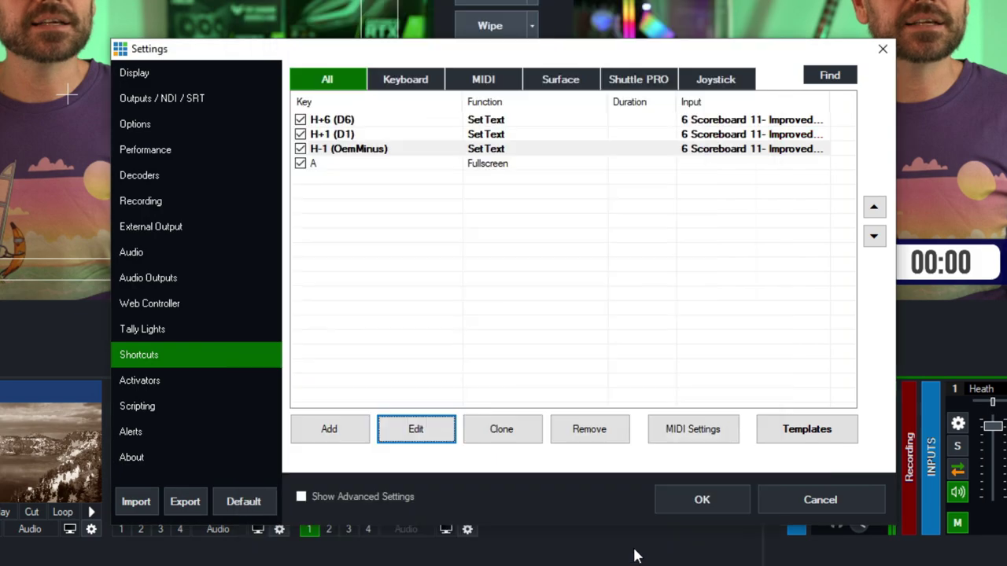
Close Settings and use the minus shortcut to drop the home score from 18 to 16
click(702, 502)
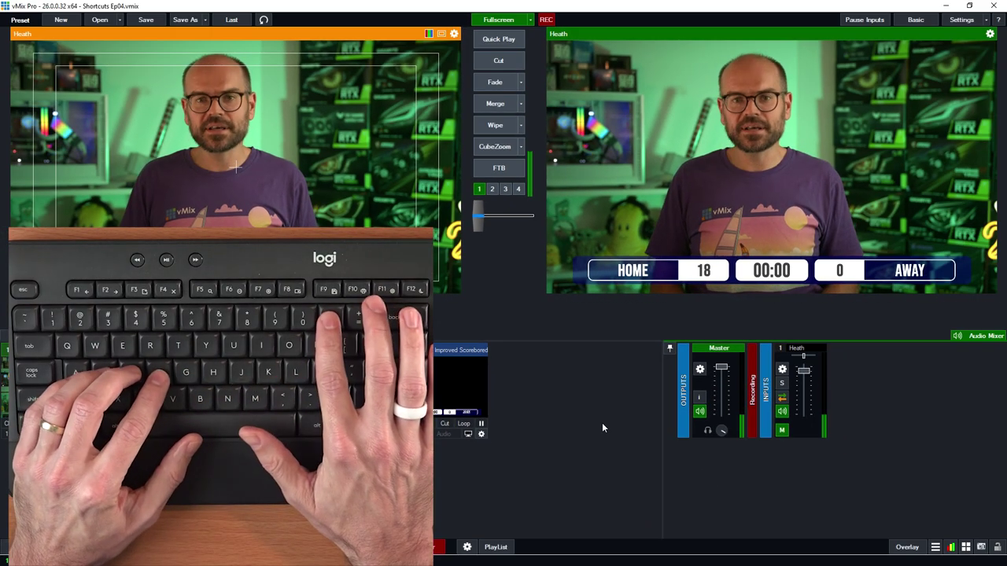
key(minus)
key(minus)
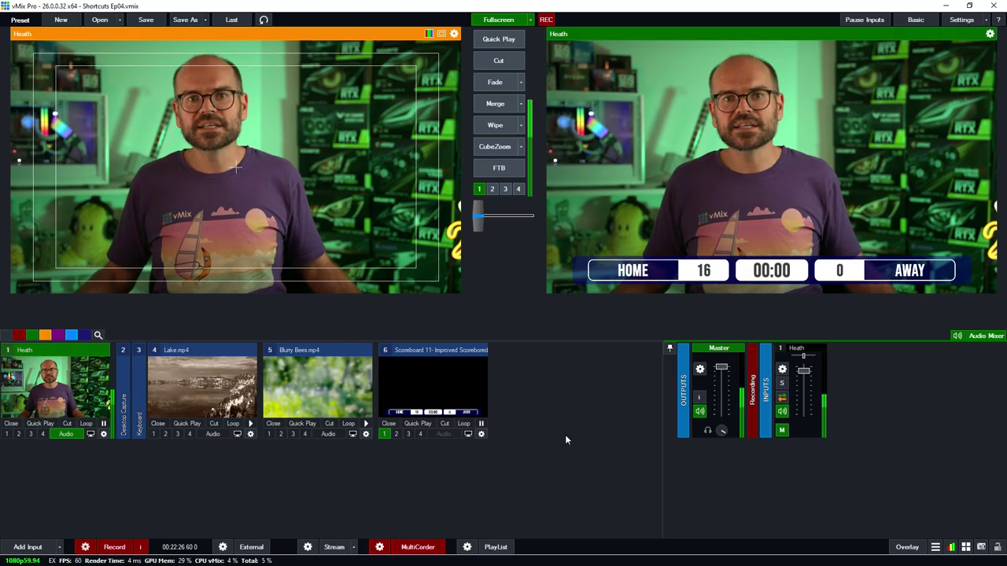
Reopen the scoreboard's Title Editor, change Home Score.Text from 16 to 0, and close it
right_click(442, 387)
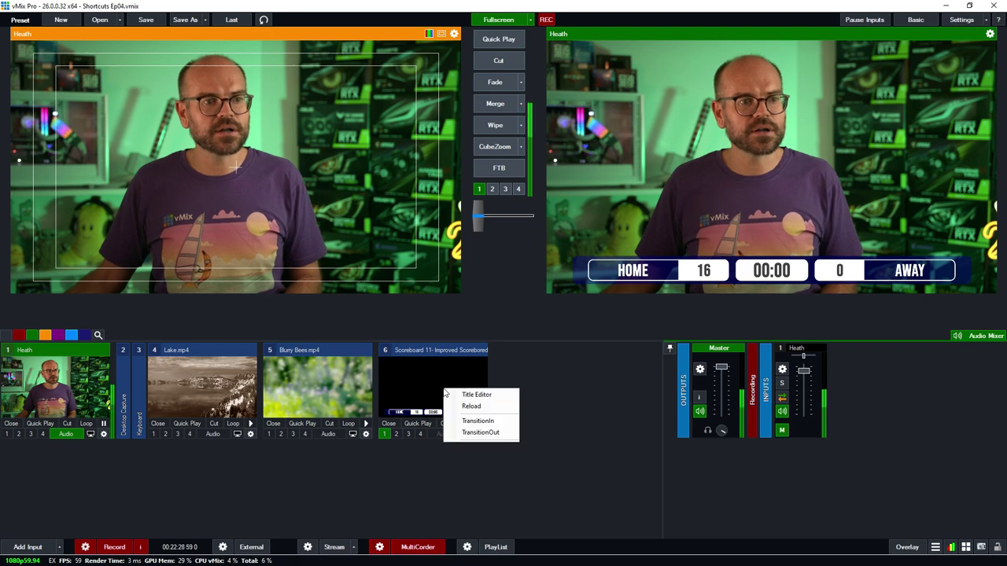
click(481, 392)
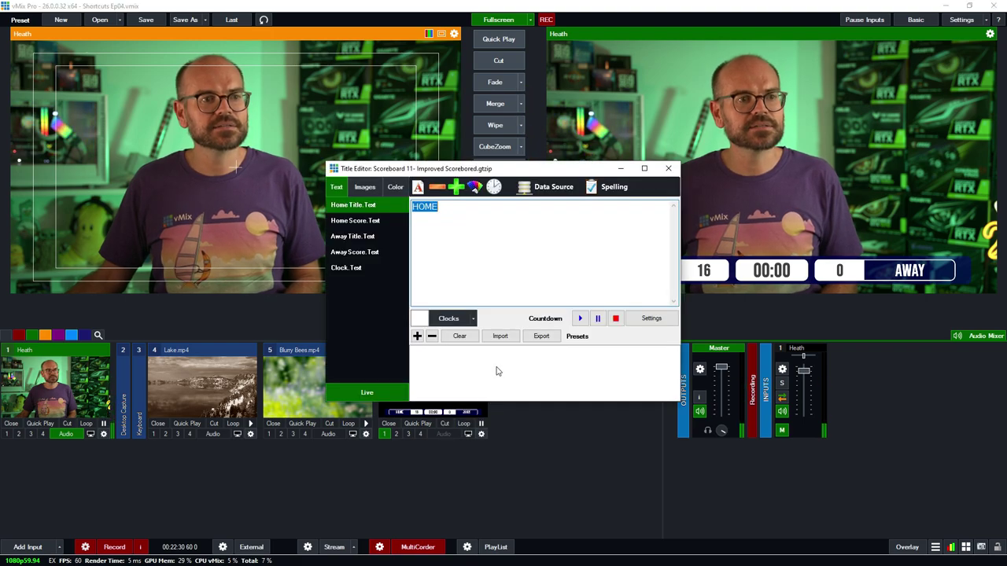
click(371, 220)
double_click(433, 207)
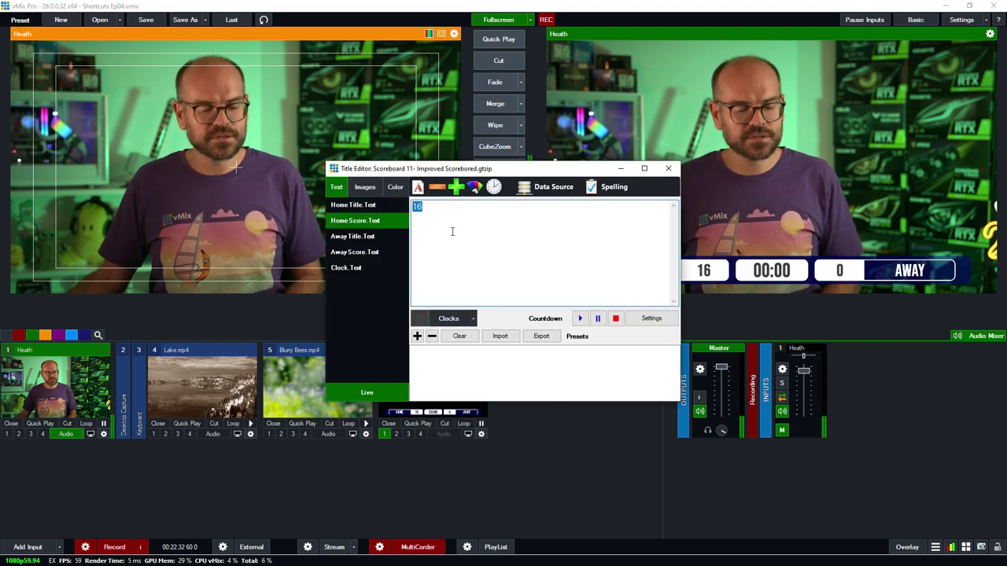
text(0)
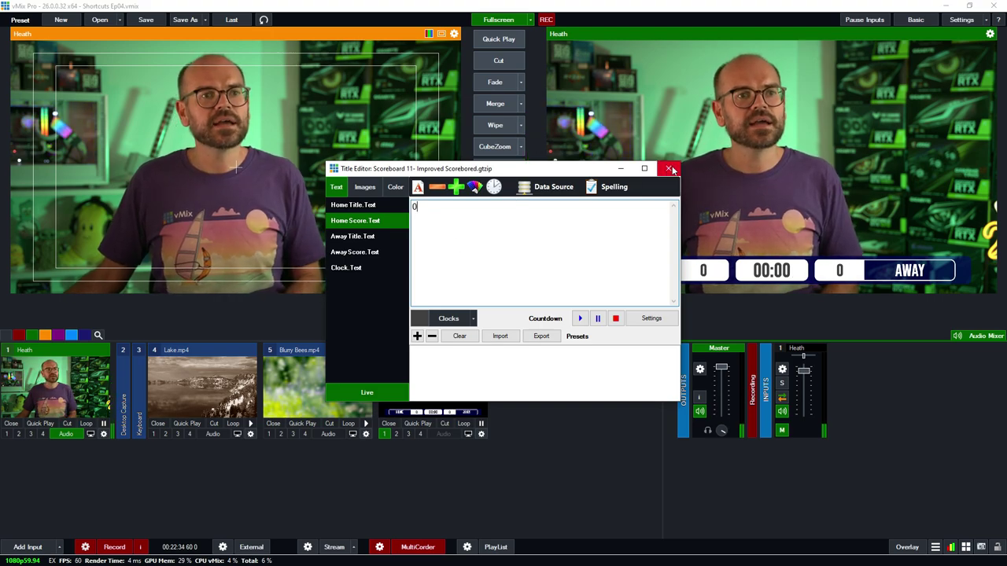
click(667, 168)
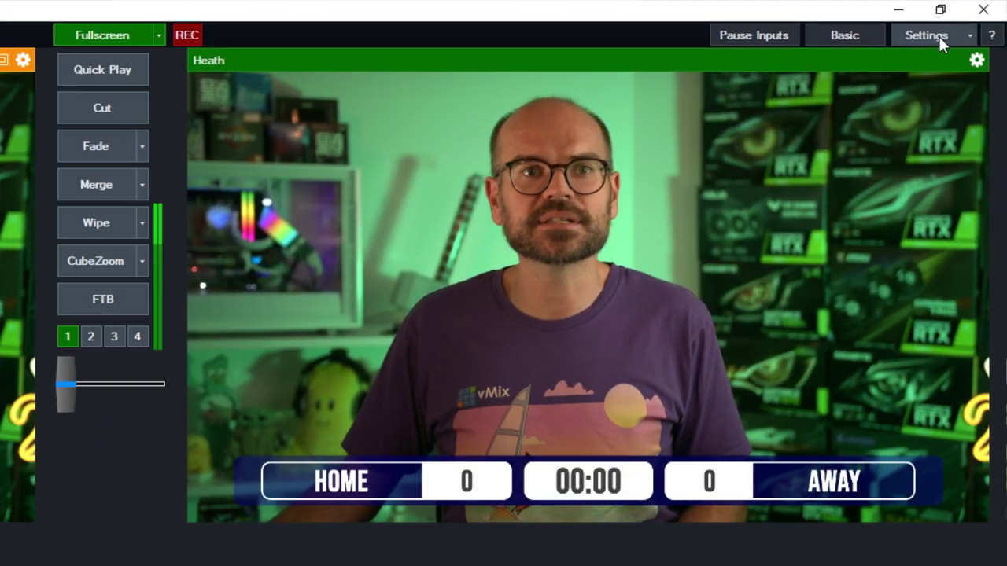
Add a new shortcut and search its function list for 'countdown'
click(972, 24)
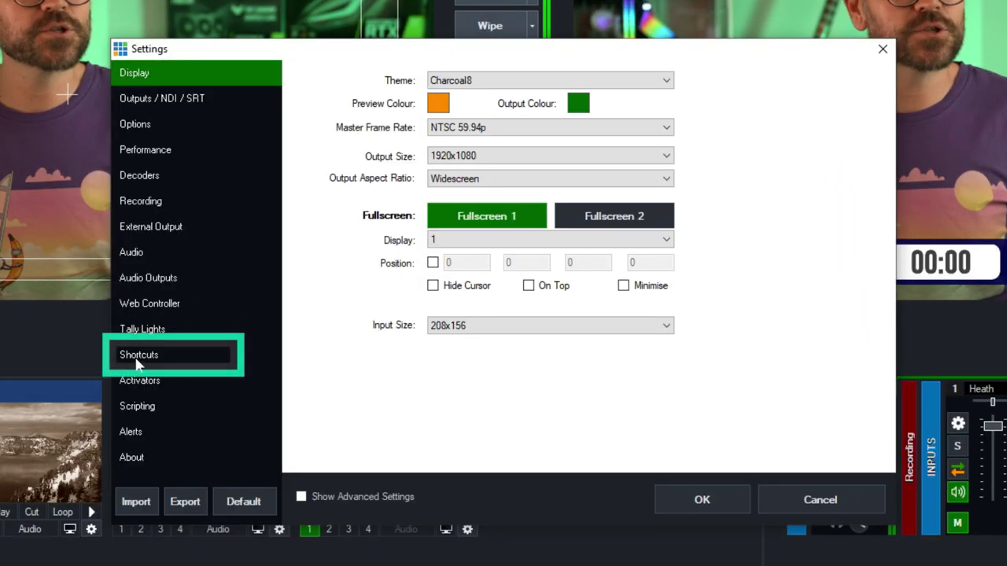
click(137, 358)
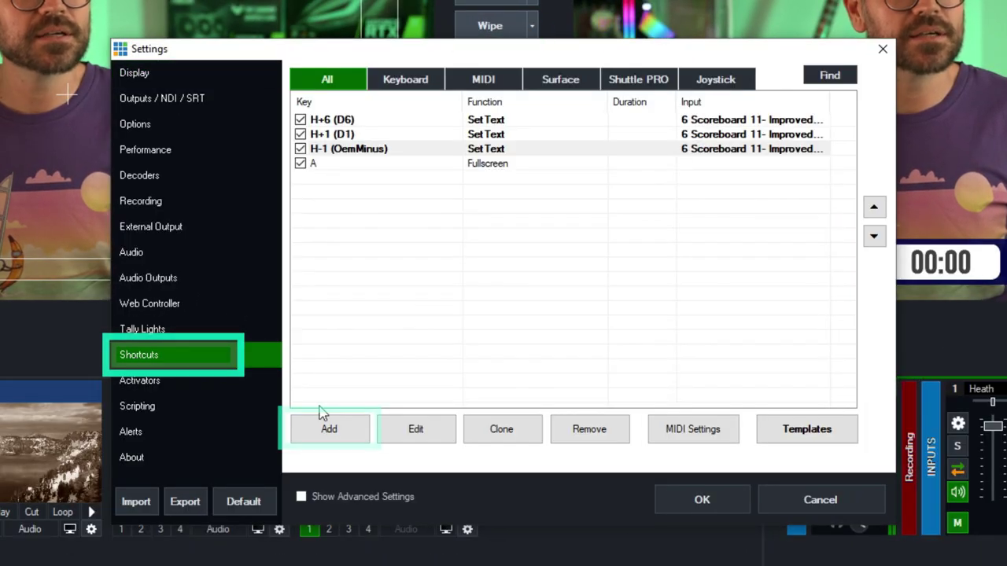
click(328, 427)
click(558, 124)
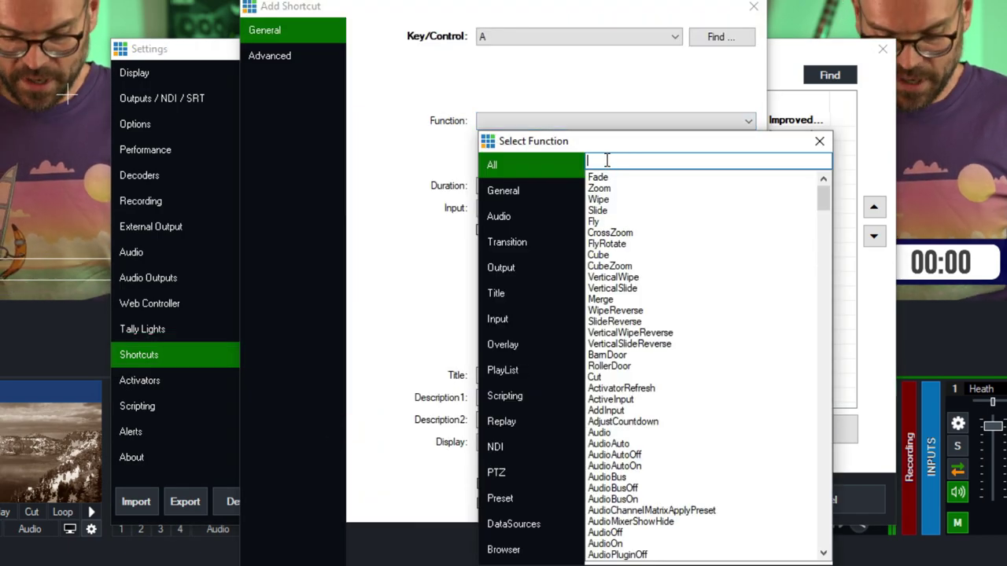
text(countdown)
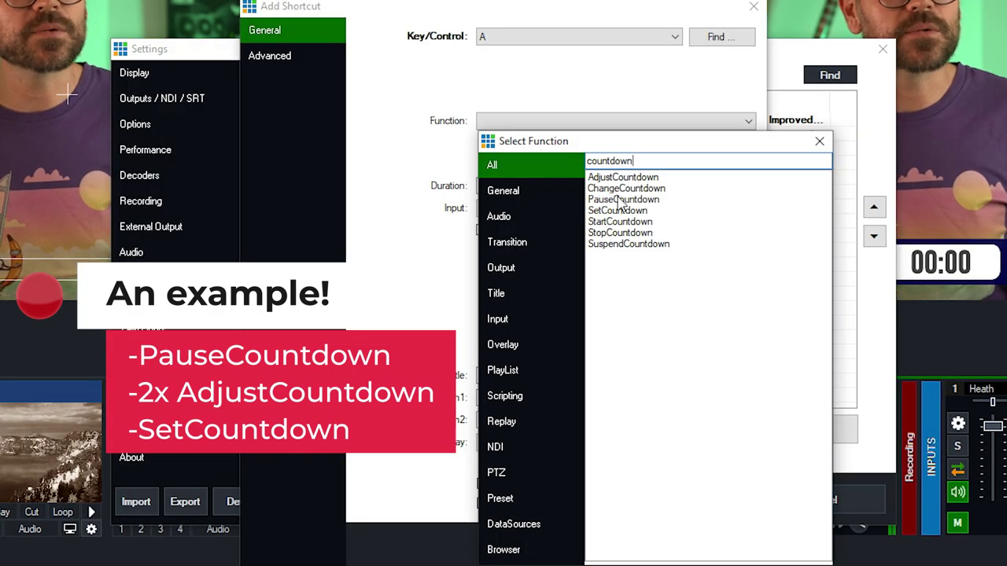
Set the shortcut to PauseCountdown on key P, targeting 6 Scoreboard's Clock.Text
double_click(622, 200)
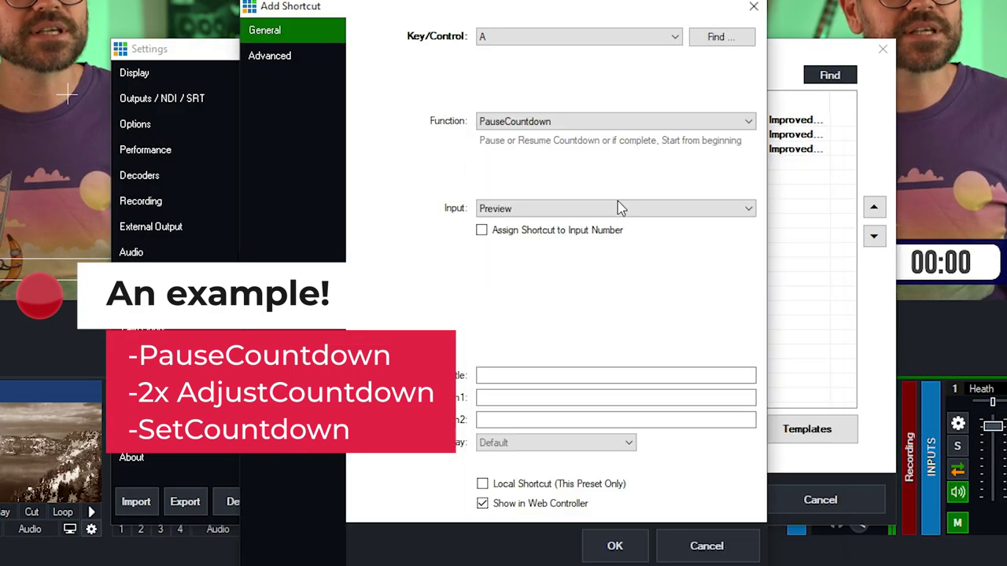
click(674, 38)
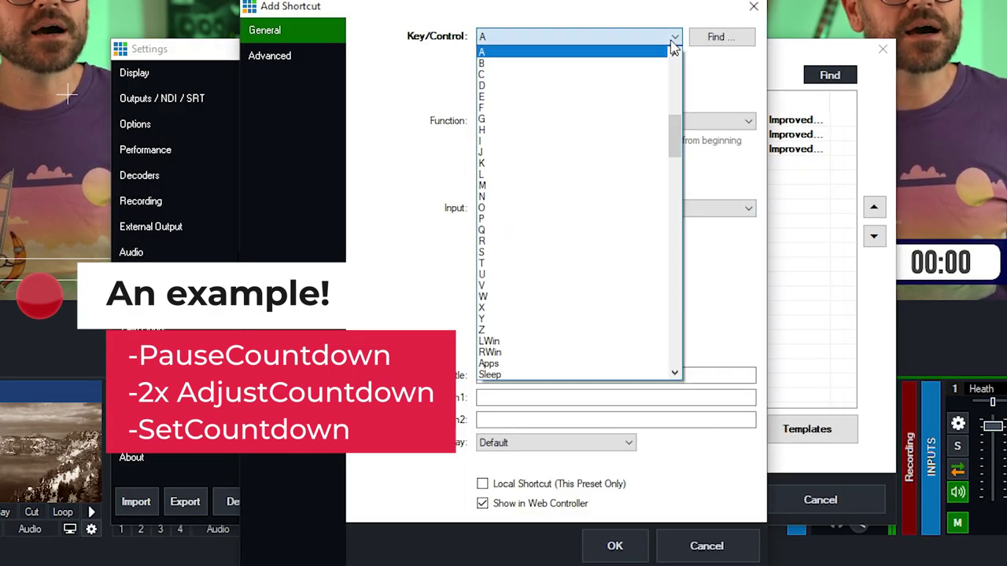
click(542, 220)
click(564, 210)
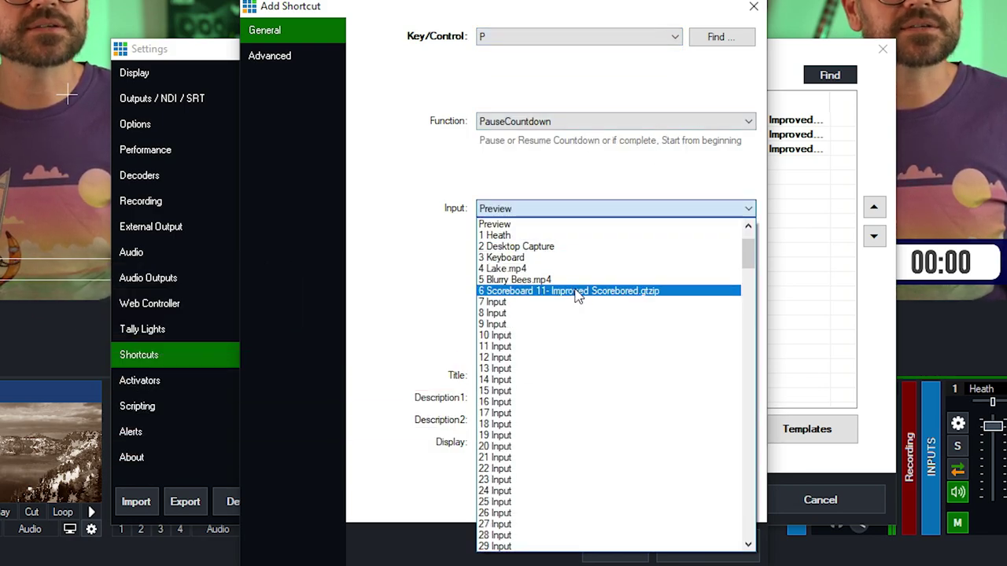
click(575, 291)
click(577, 252)
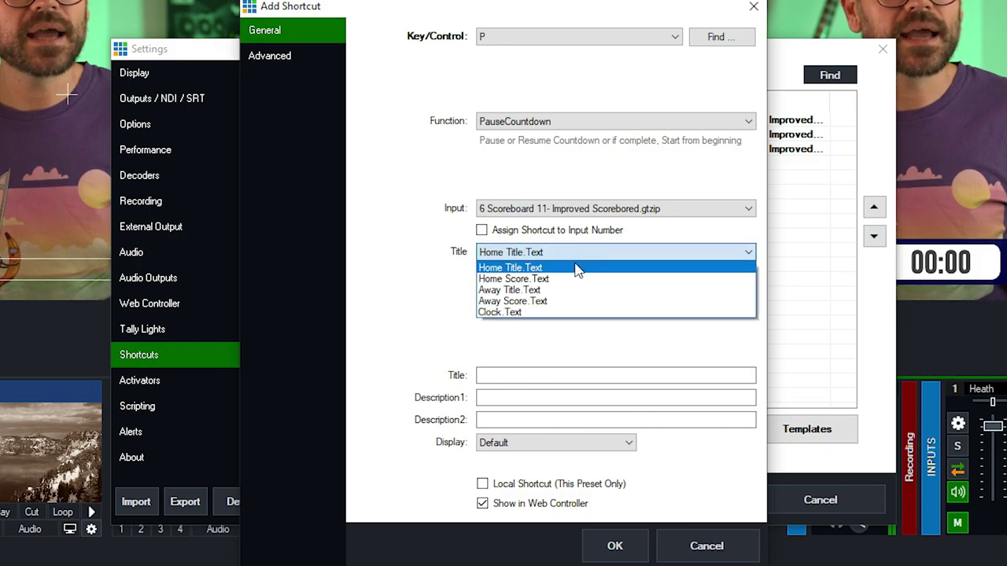
click(570, 313)
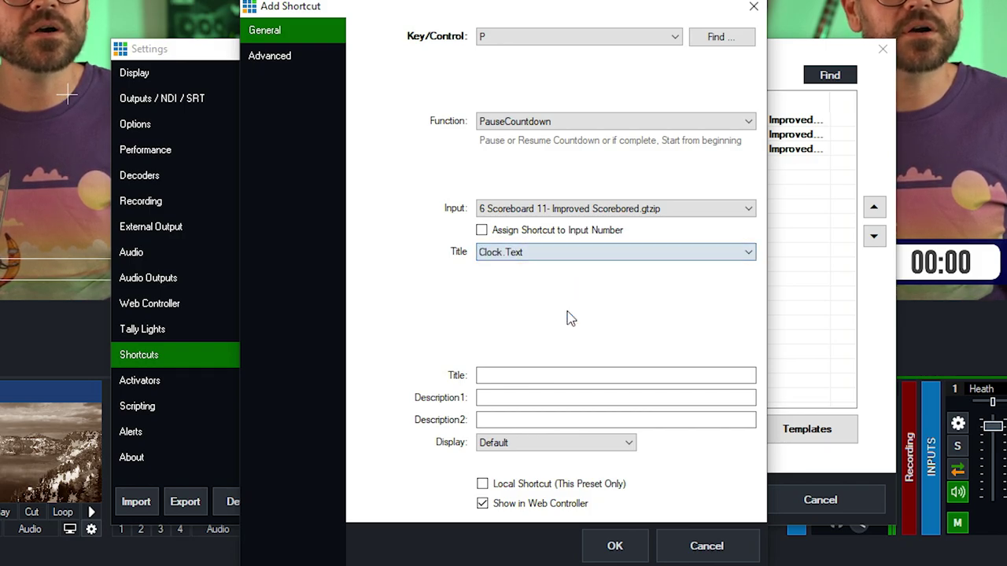
Name the shortcut PlayPause, mark it as a local shortcut, and save it
click(508, 375)
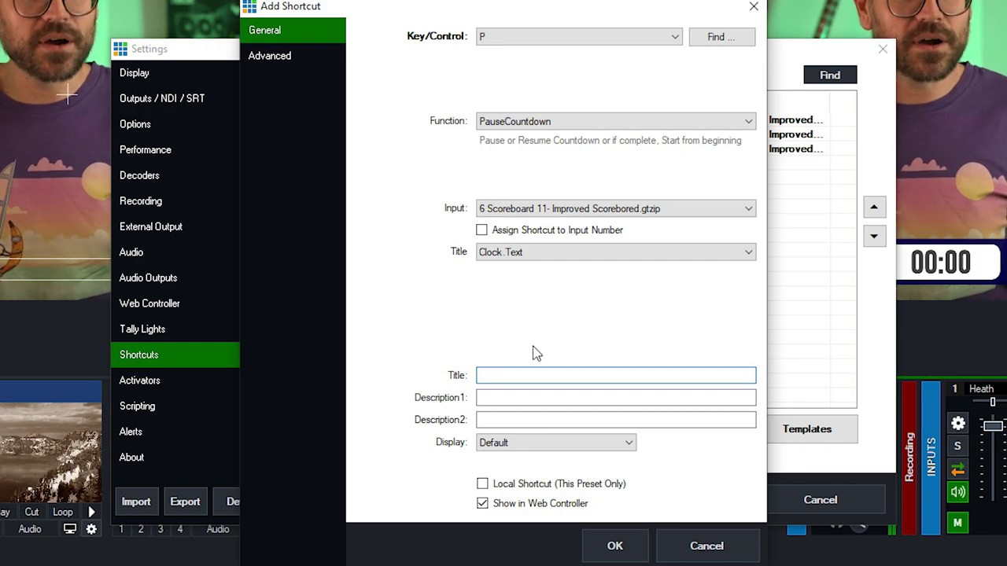
text(PalyPause)
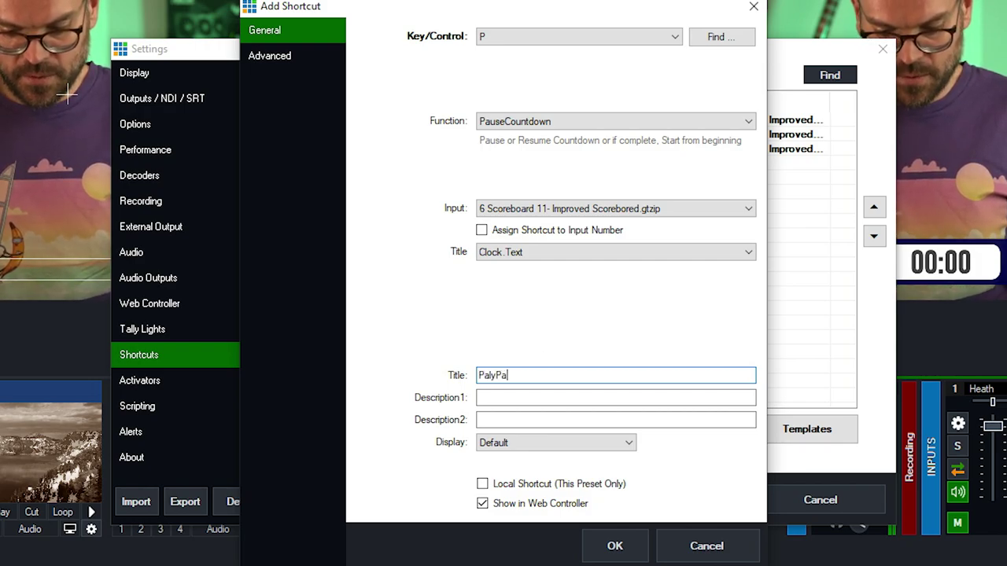
click(493, 375)
key(BackSpace)
key(BackSpace)
text(la)
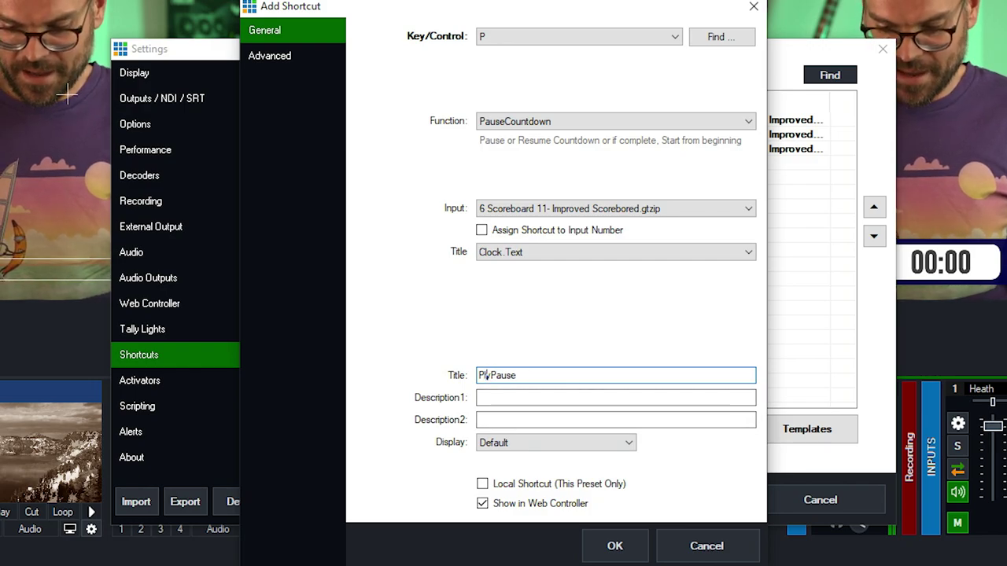
click(506, 489)
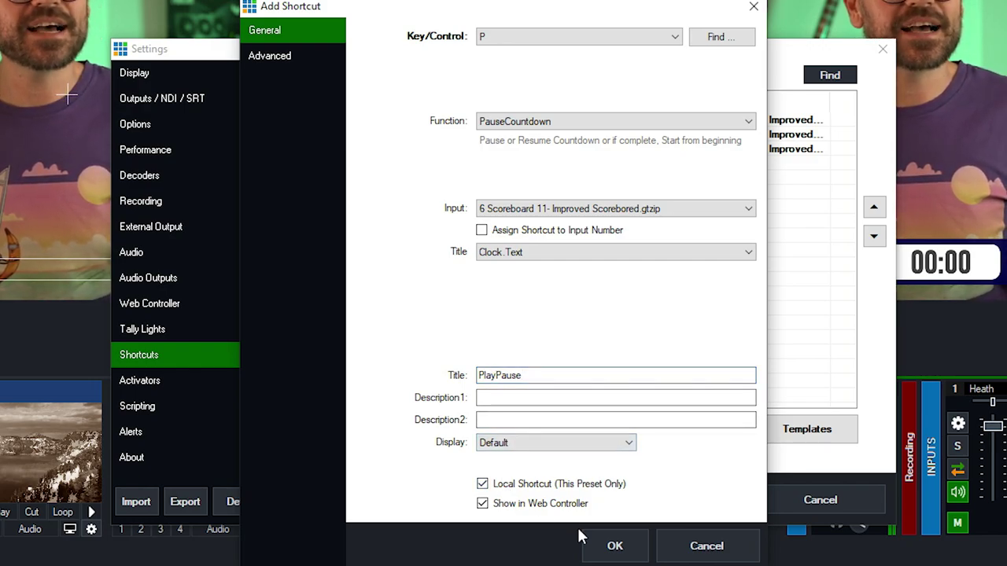
click(626, 556)
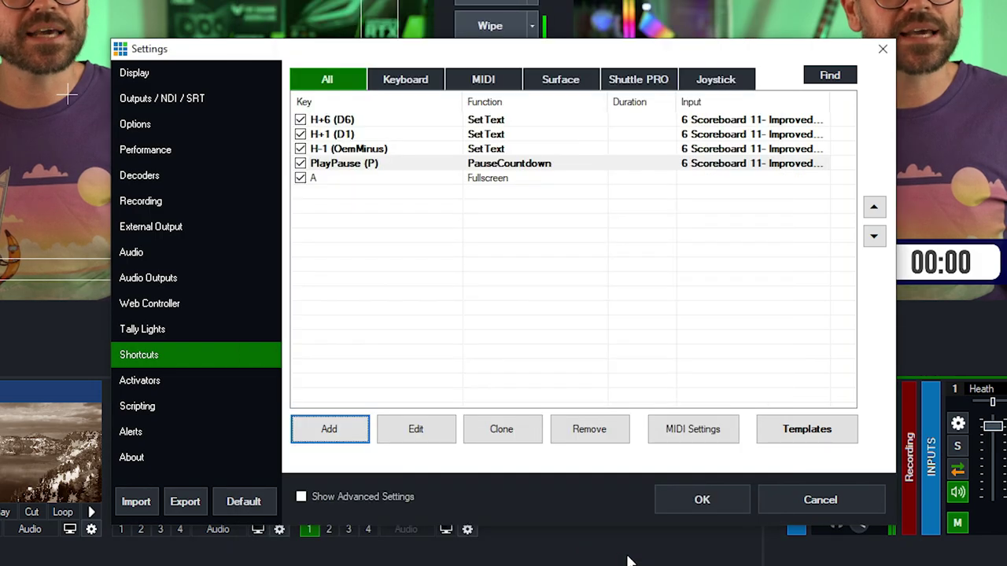
Start another new shortcut assigned to the Insert key
click(330, 431)
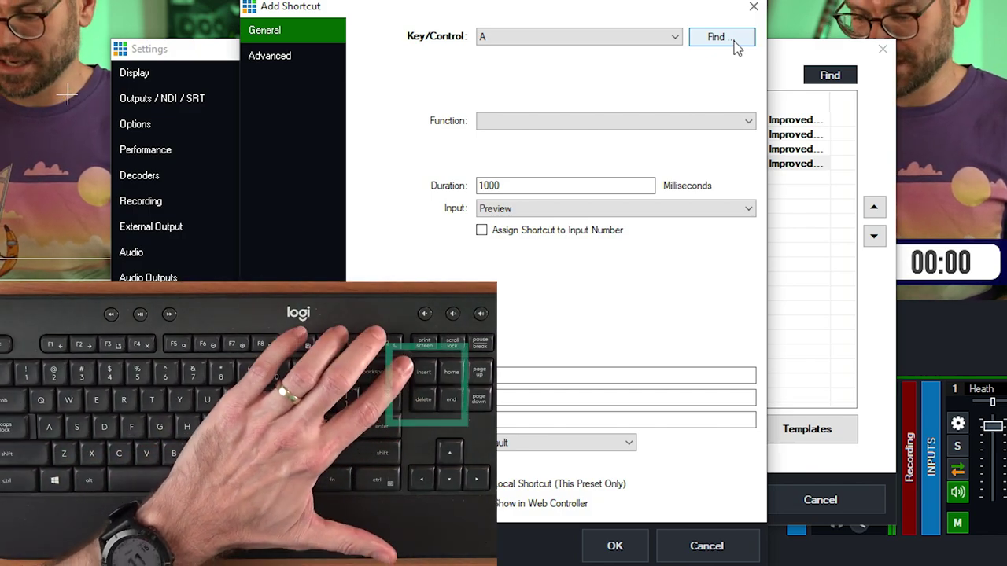
click(734, 46)
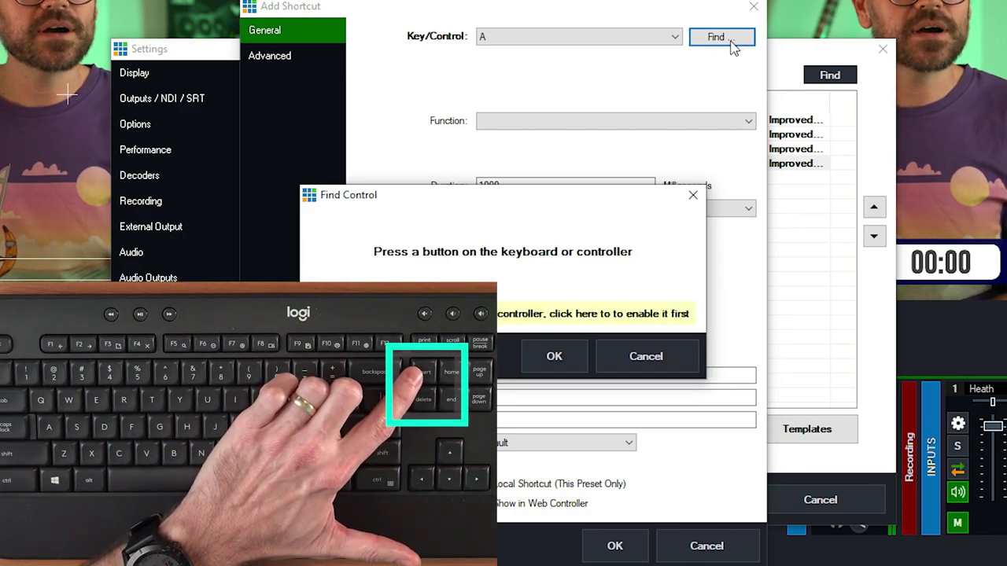
key(Insert)
click(554, 358)
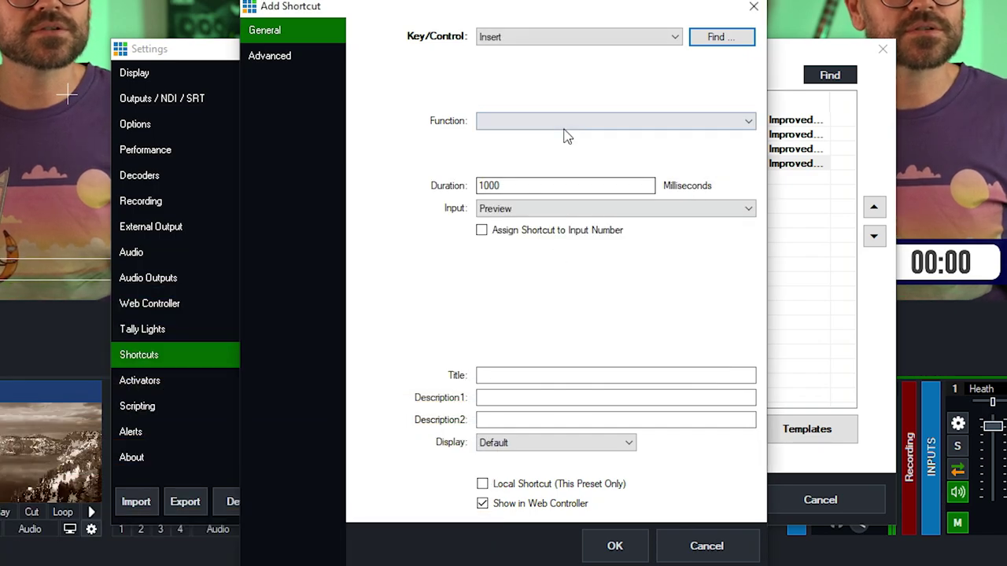
Set it to AdjustCountdown on 6 Scoreboard's Clock.Text, name it Second+1, and save
click(565, 122)
text(adjus)
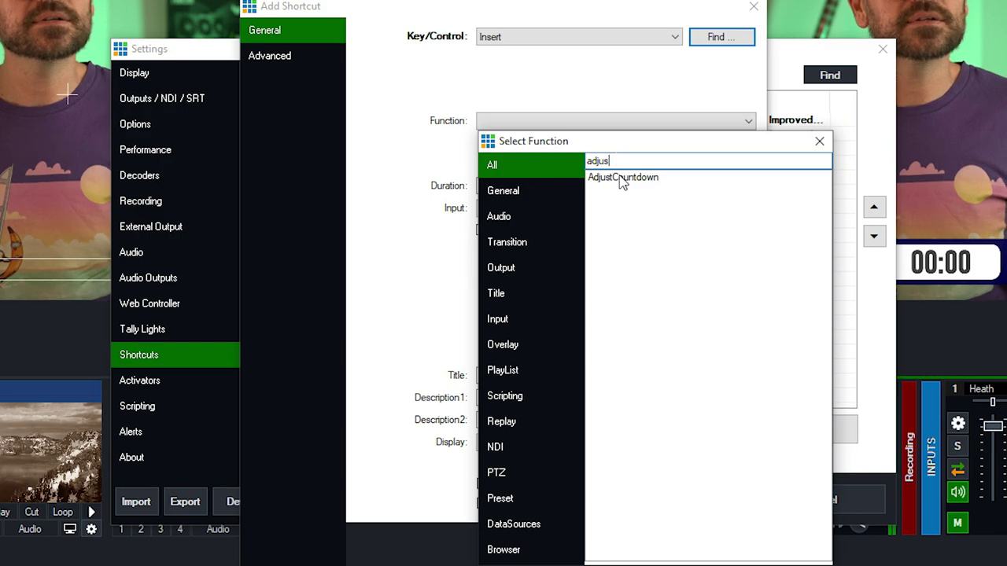
double_click(618, 177)
click(535, 211)
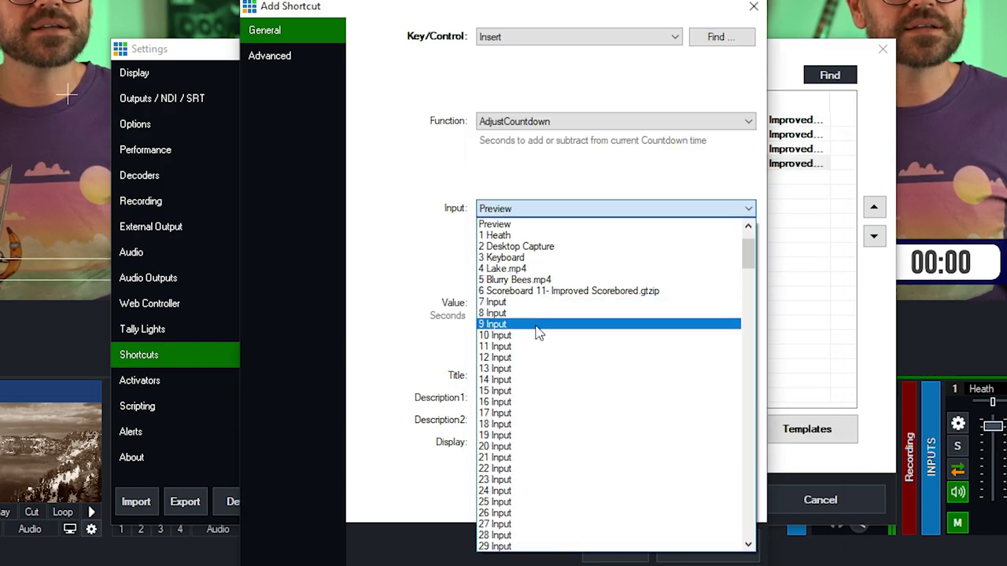
click(535, 291)
click(515, 252)
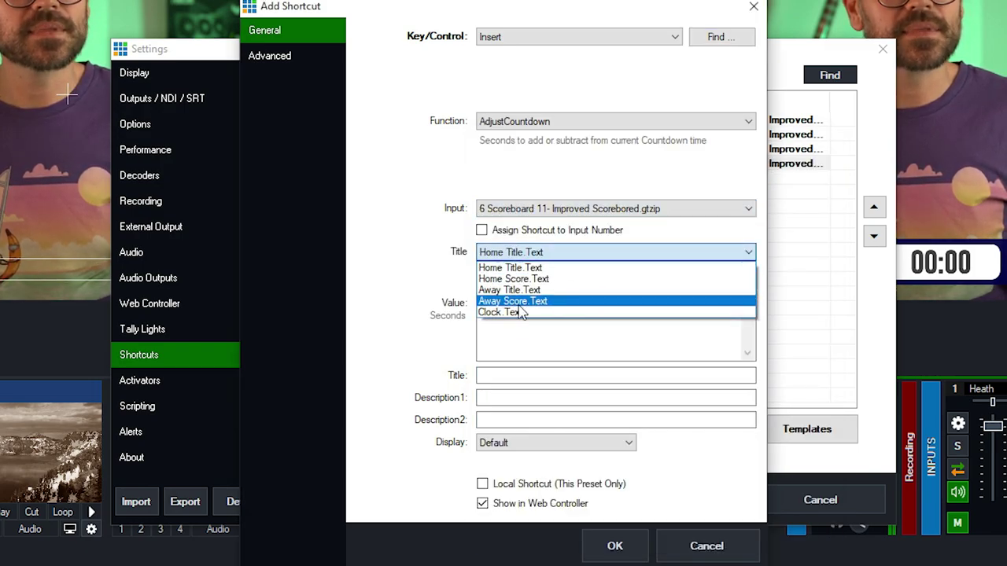
click(519, 313)
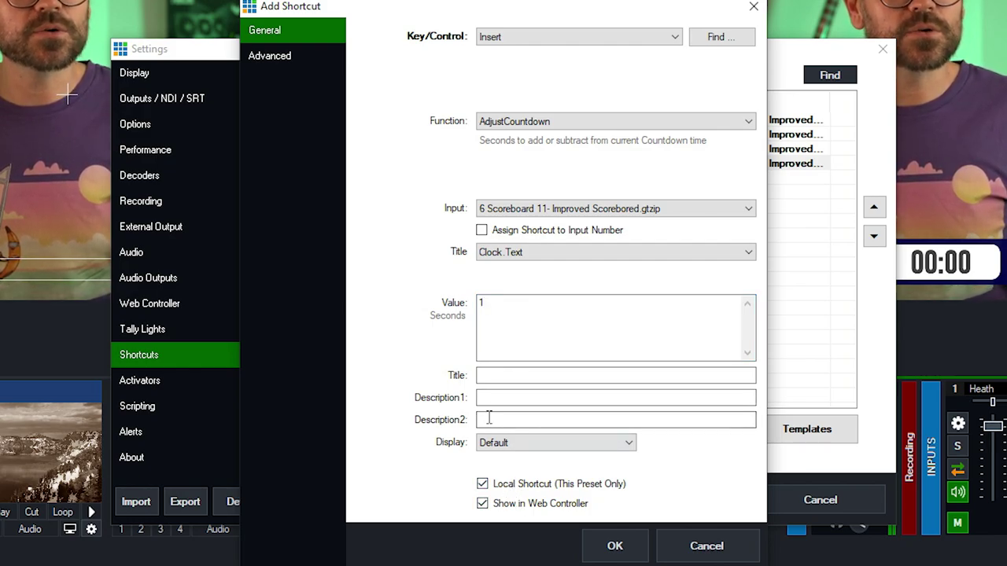
click(504, 375)
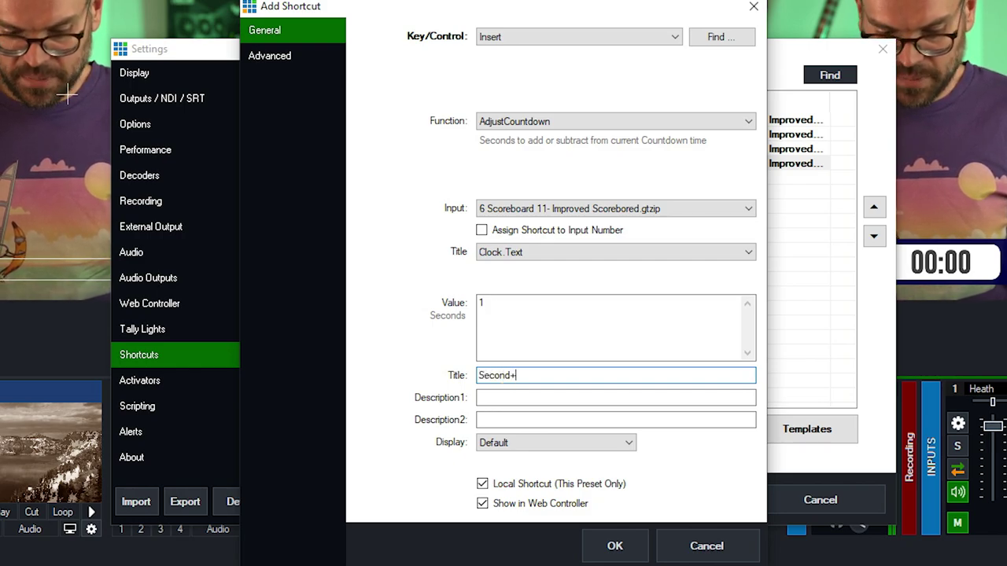
click(615, 547)
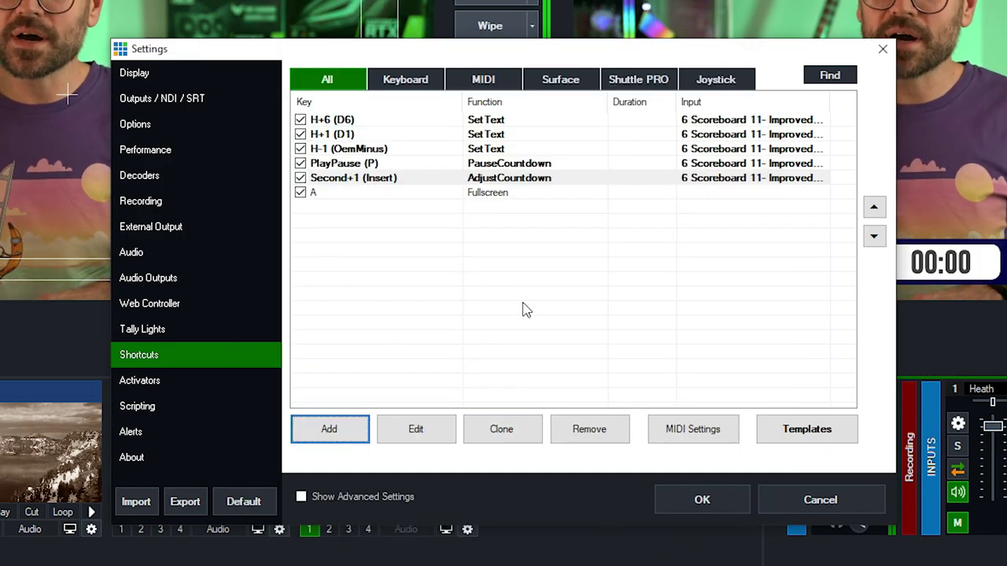
Duplicate the Second+1 shortcut and reassign the copy to the Delete key
click(500, 433)
click(439, 195)
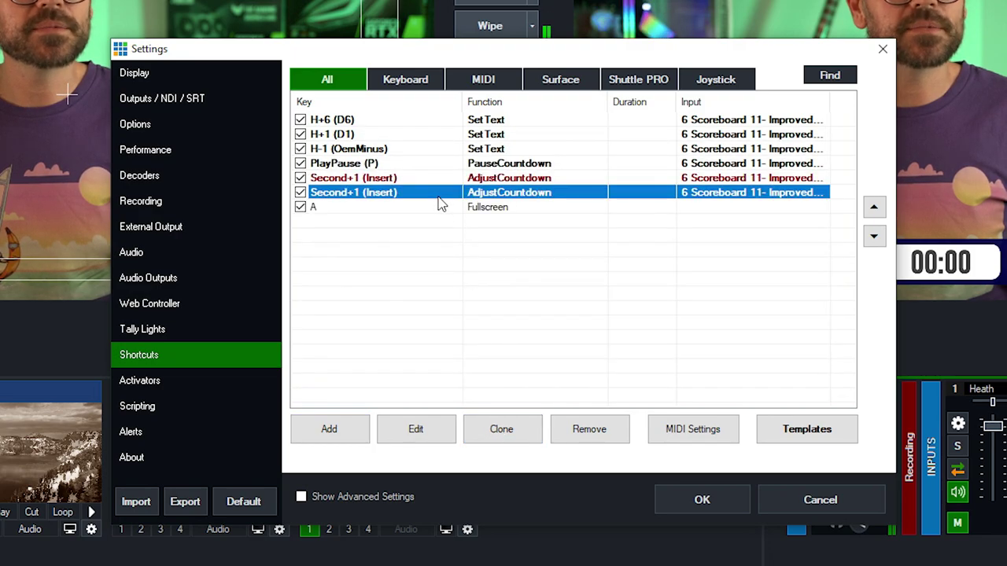
click(427, 432)
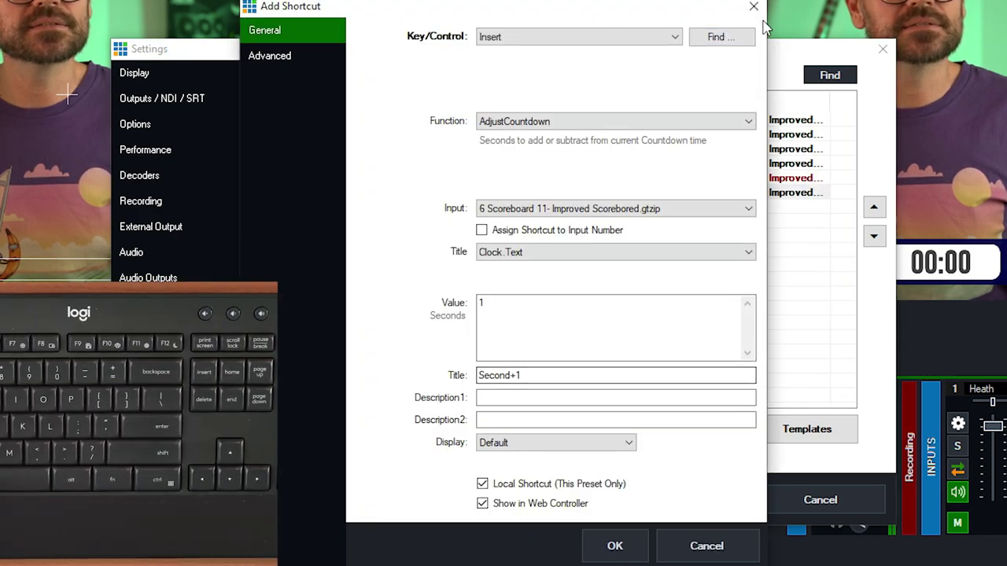
click(729, 43)
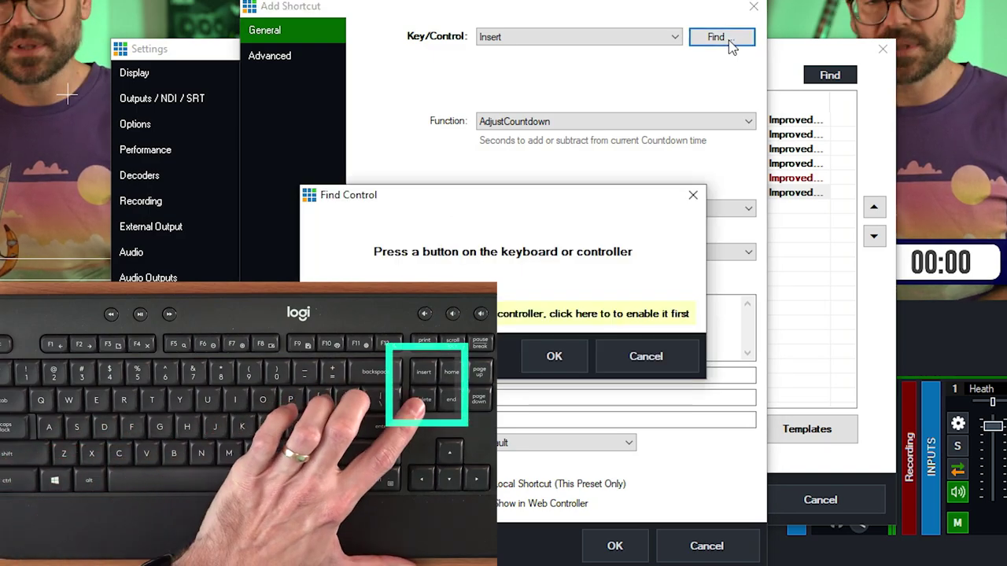
key(Delete)
click(557, 355)
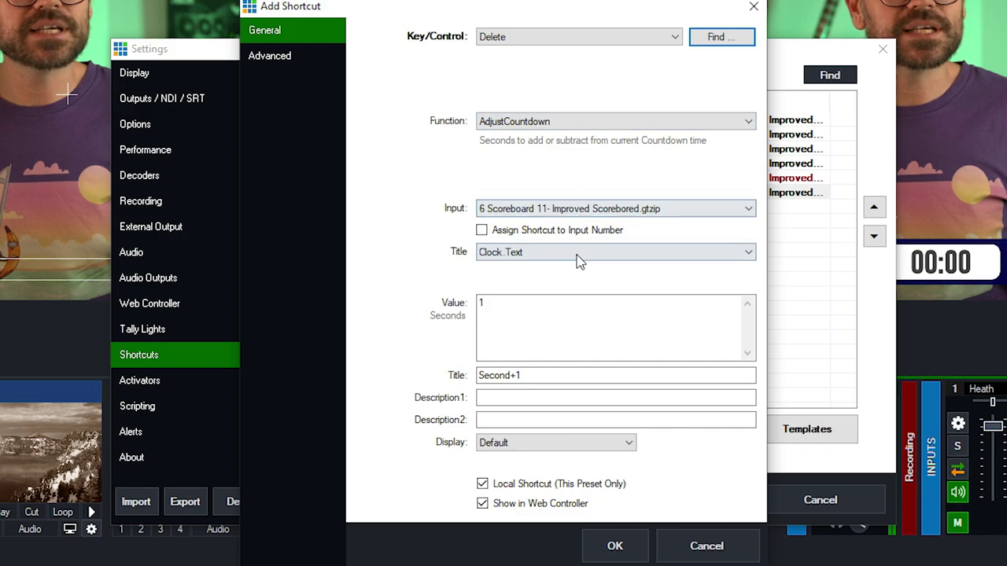
Change the copy's value to -1, rename it Second-1, and save
click(524, 330)
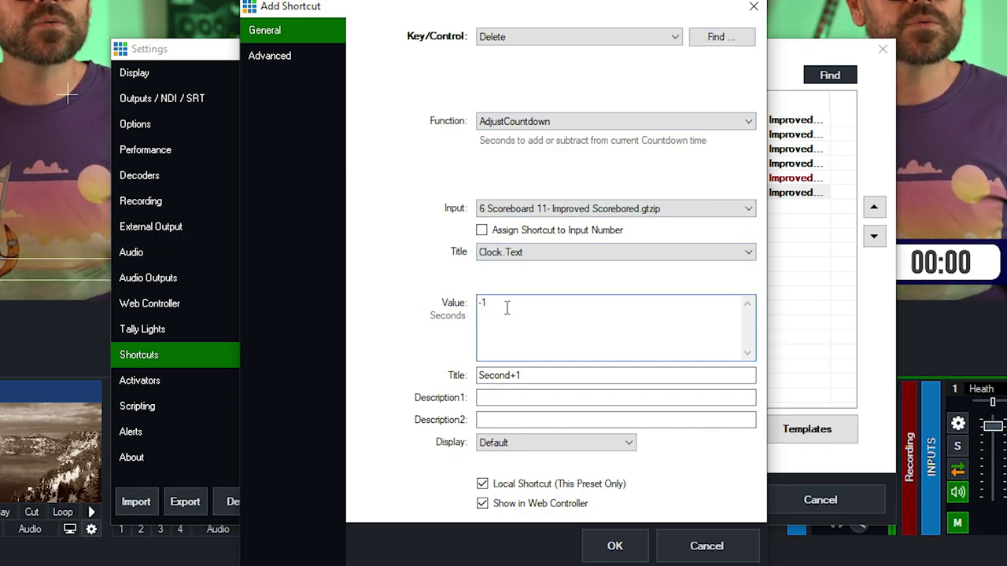
click(515, 375)
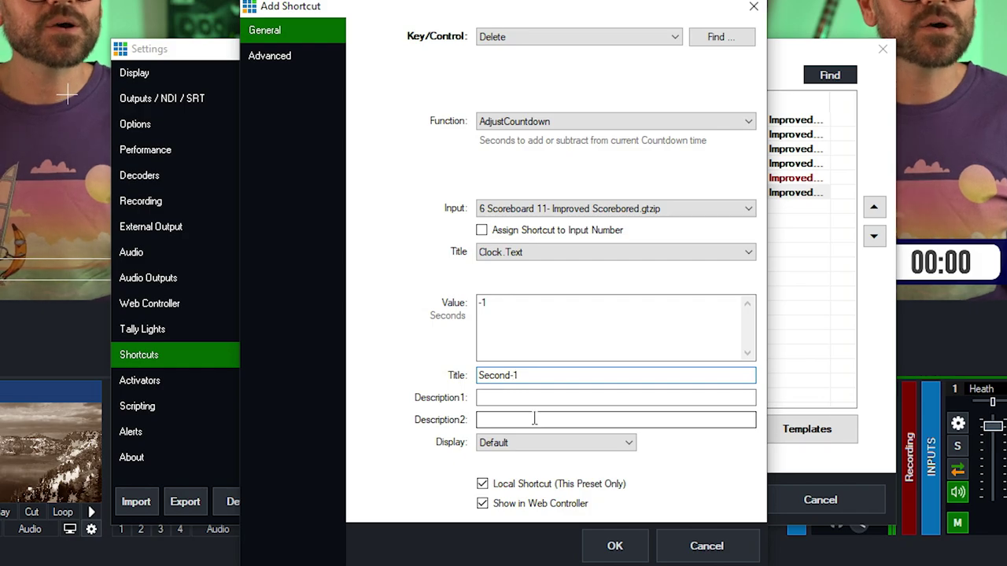
click(618, 553)
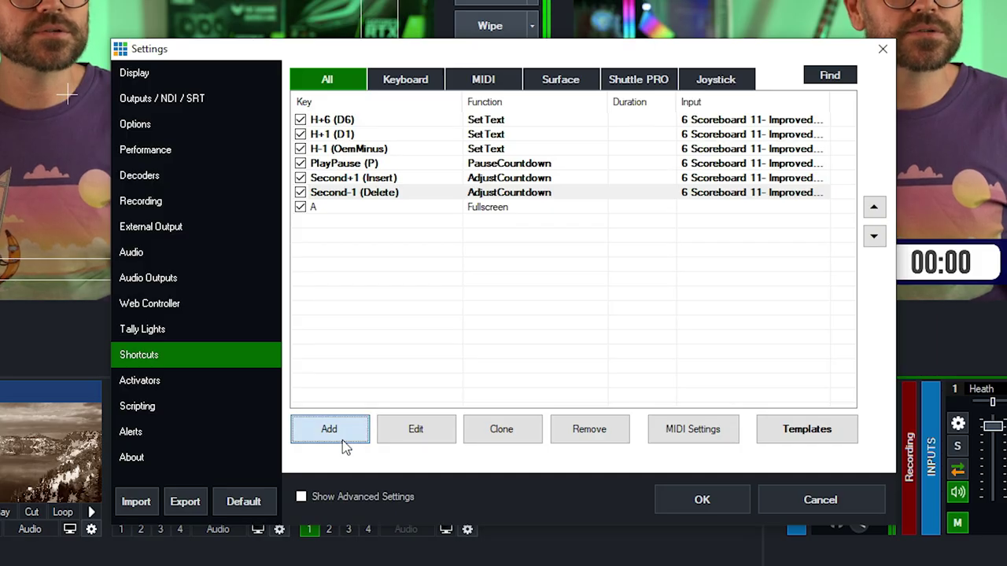
Open the Add Shortcut dialog for another new shortcut
click(349, 439)
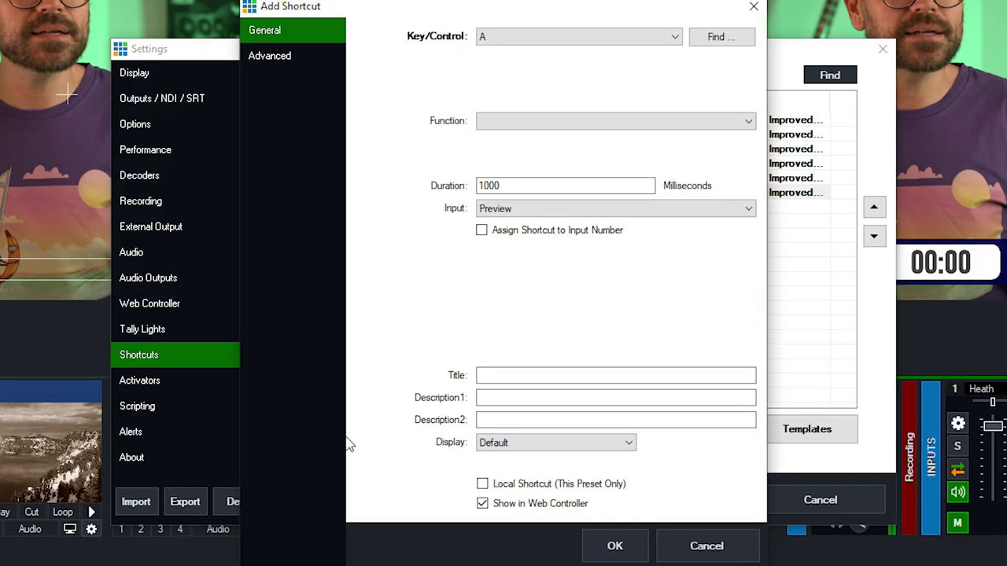
Assign the O key and the SetCountdown function to the new shortcut
click(718, 40)
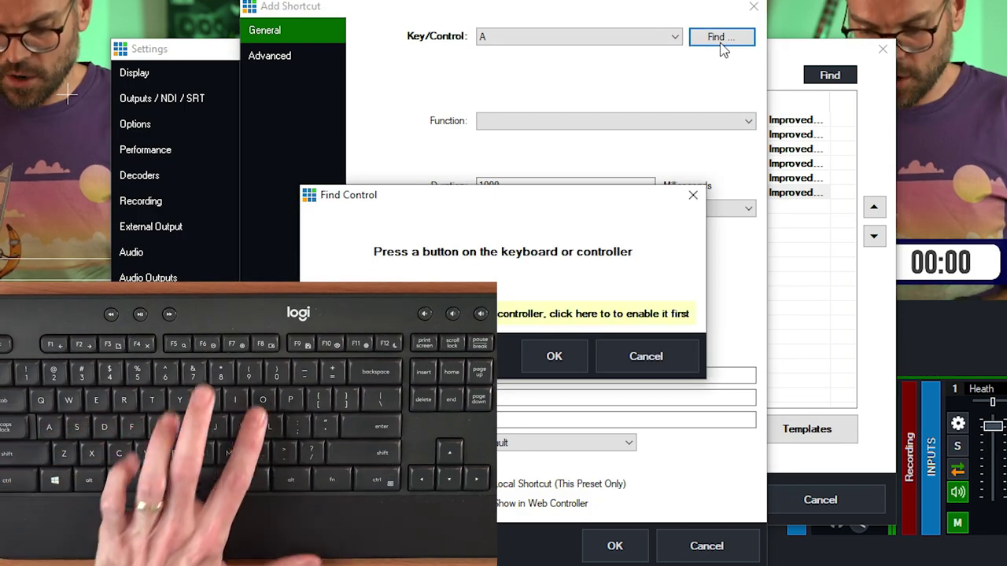
key(o)
click(559, 359)
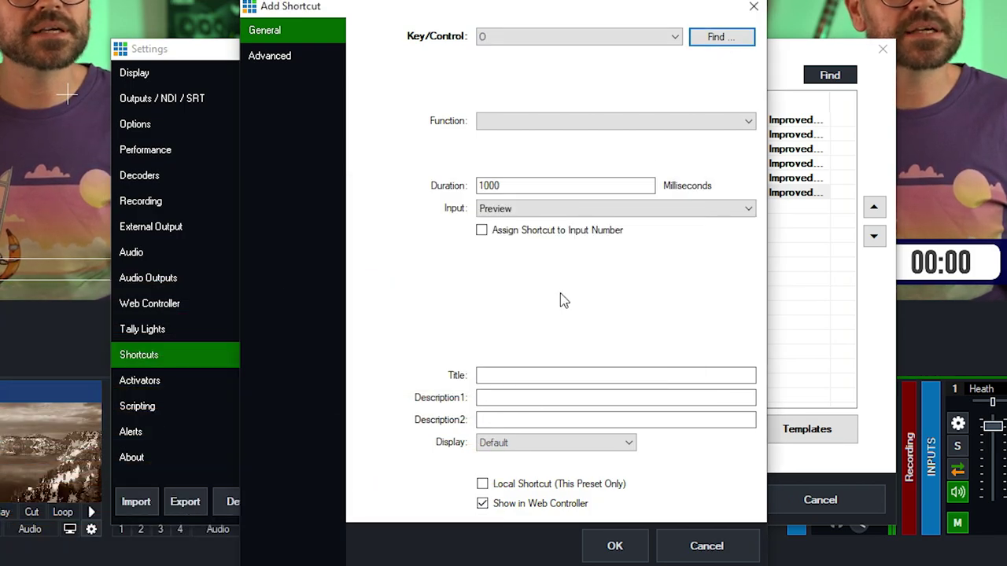
click(541, 123)
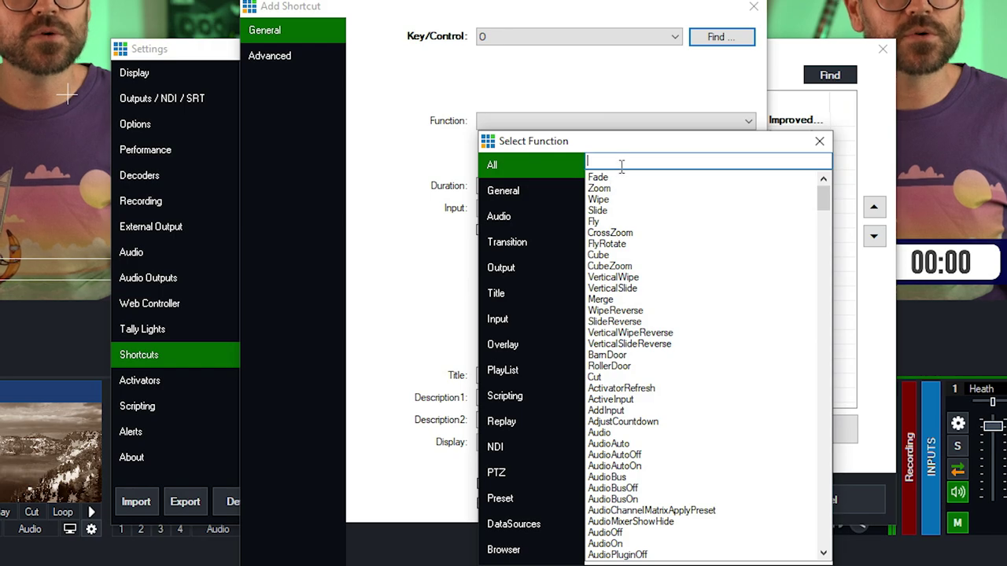
text(setco)
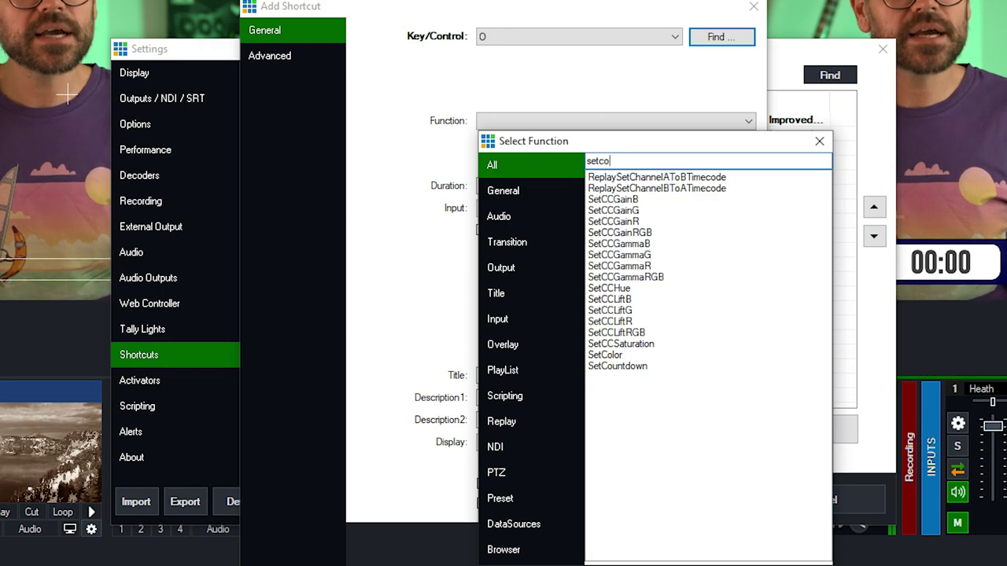
double_click(638, 190)
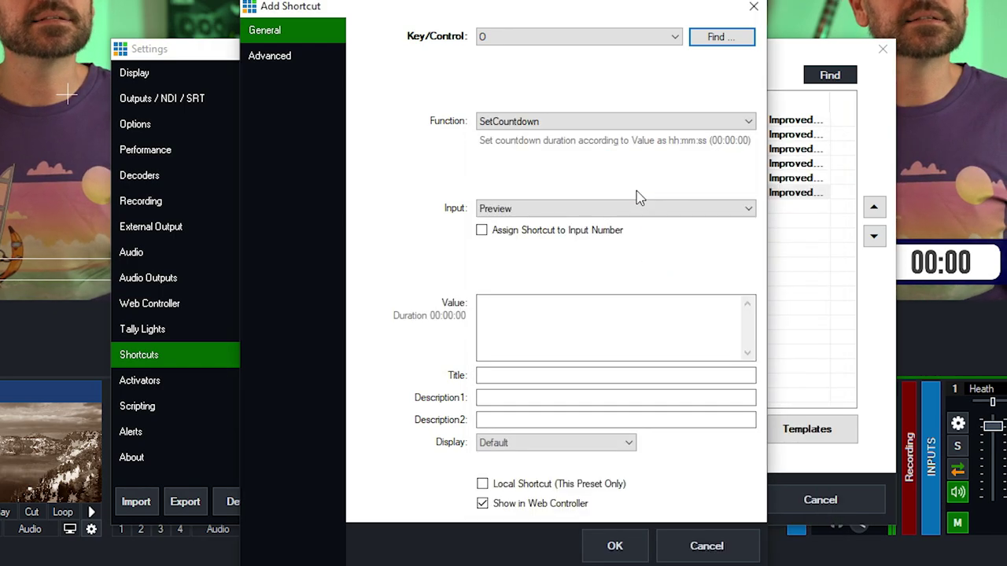
Target Scoreboard's Clock.Text with value 00:10:00, title it Overtime, and save
click(511, 208)
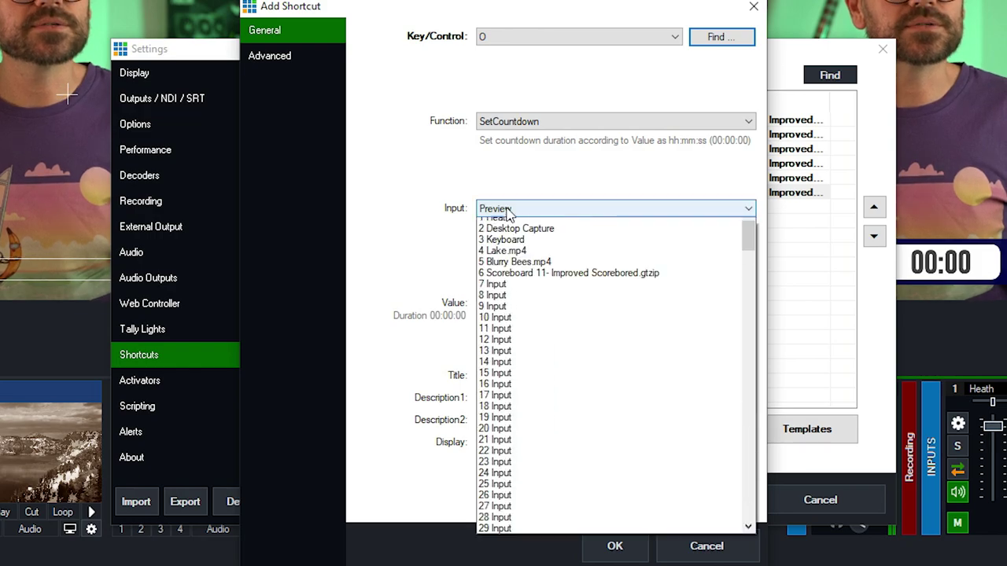
click(541, 291)
click(526, 252)
click(526, 308)
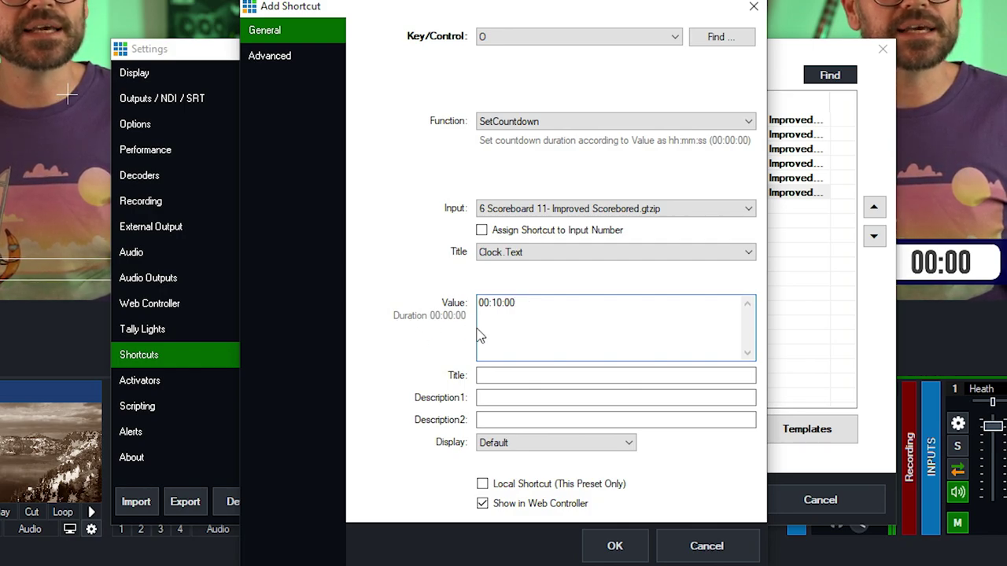
click(515, 377)
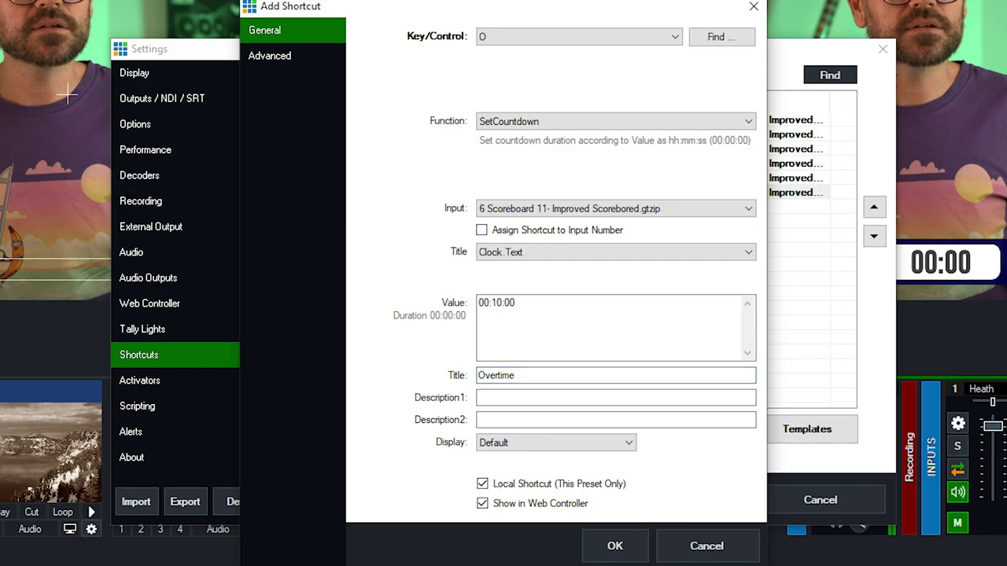
click(614, 546)
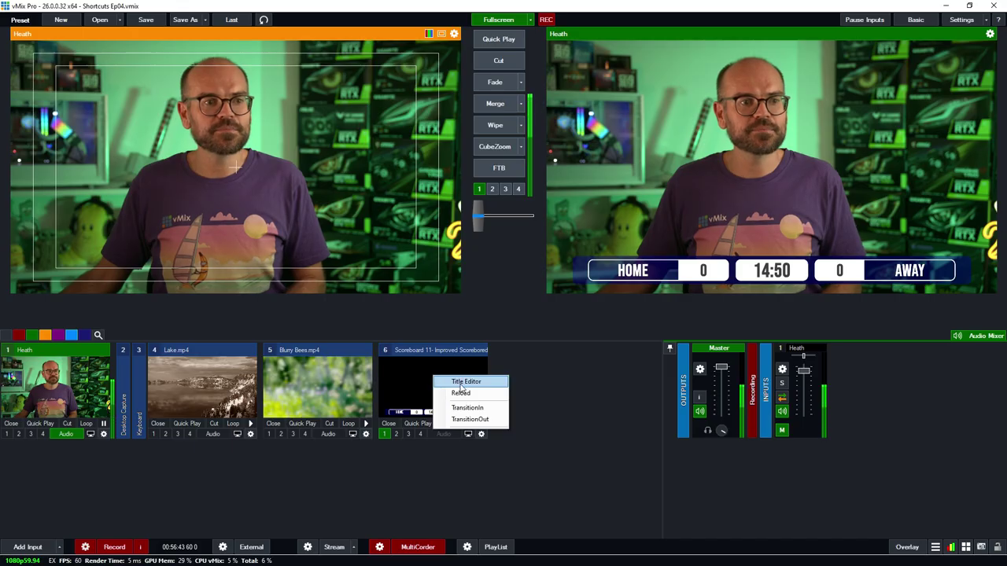
Stop the Scoreboard's Clock.Text countdown in the title editor, resetting it to 00:00
click(471, 382)
click(338, 267)
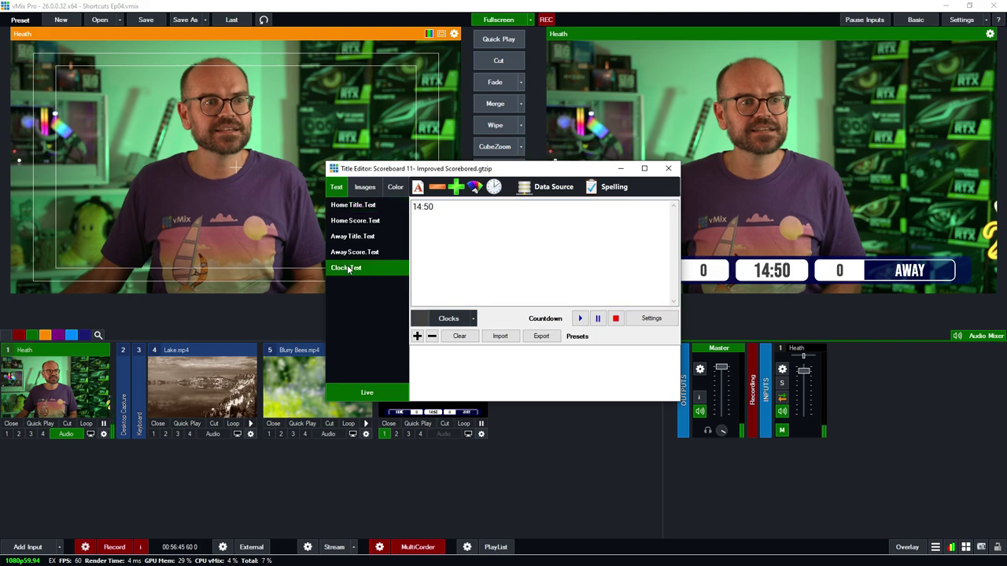
click(616, 319)
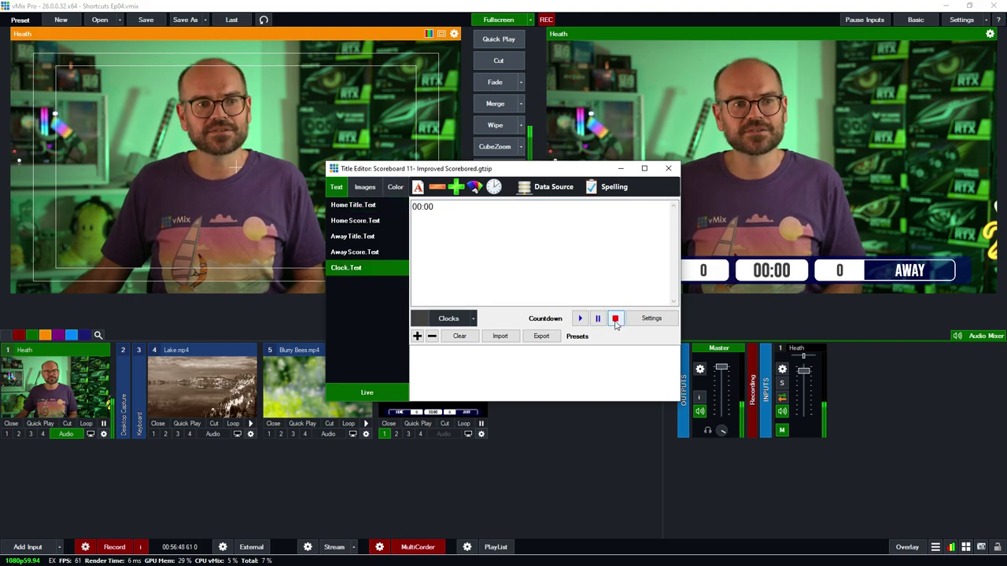
click(668, 168)
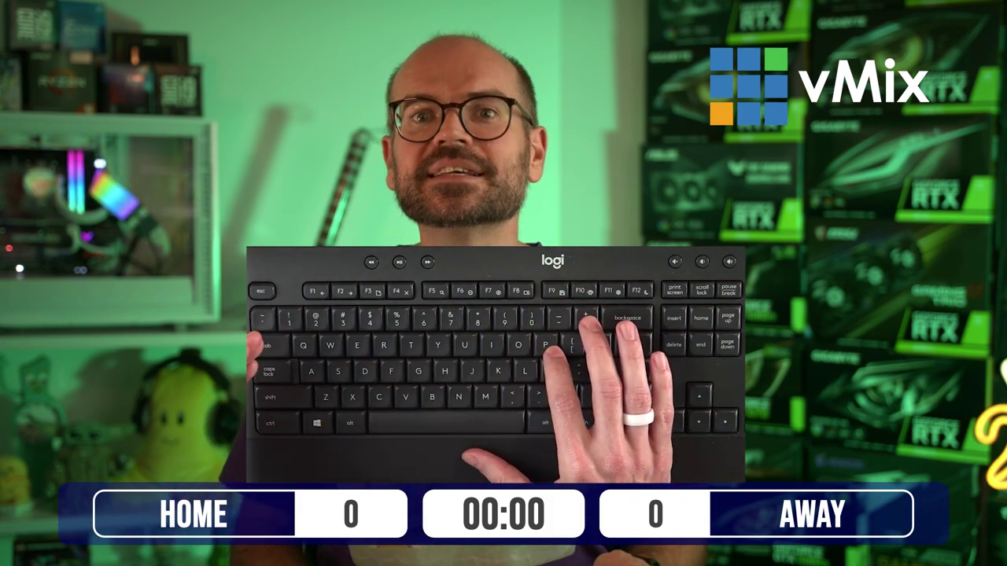
Run the scoreboard's overtime countdown using the P shortcut
key(p)
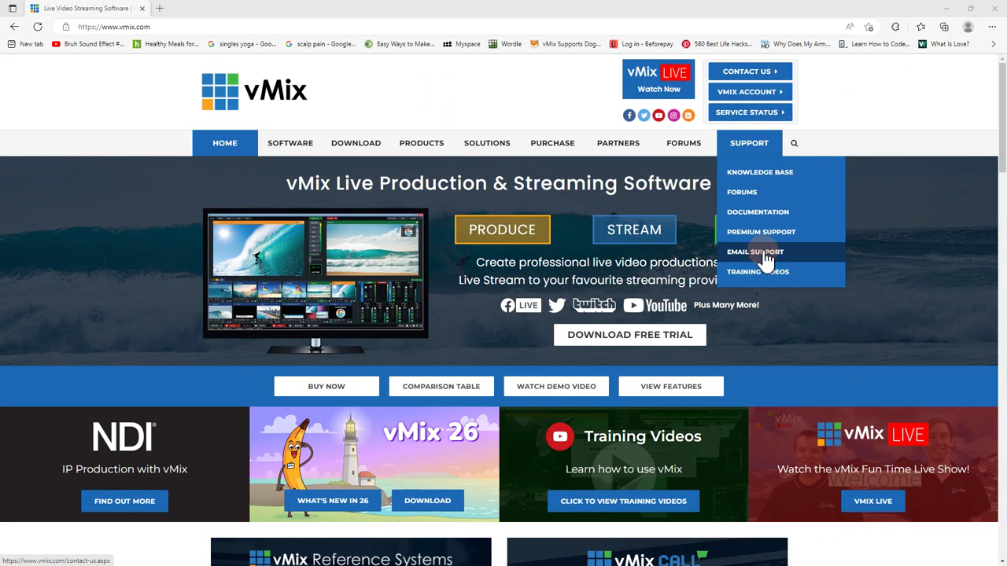
Go to the vMix Email Support form and enter the subject 'Hlep Me!'
click(755, 251)
scroll(476, 364, down, 5)
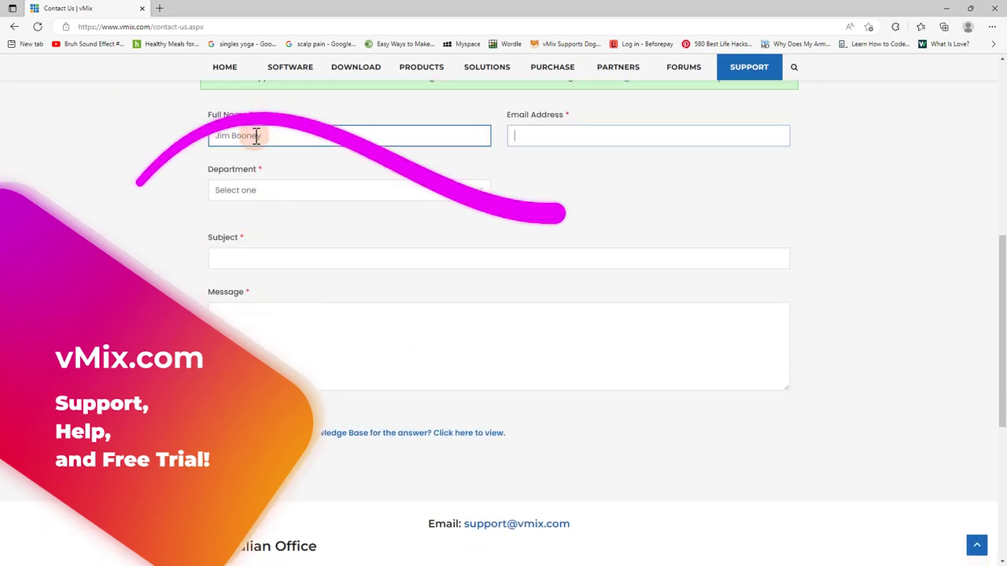
key(Tab)
key(Tab)
text(H)
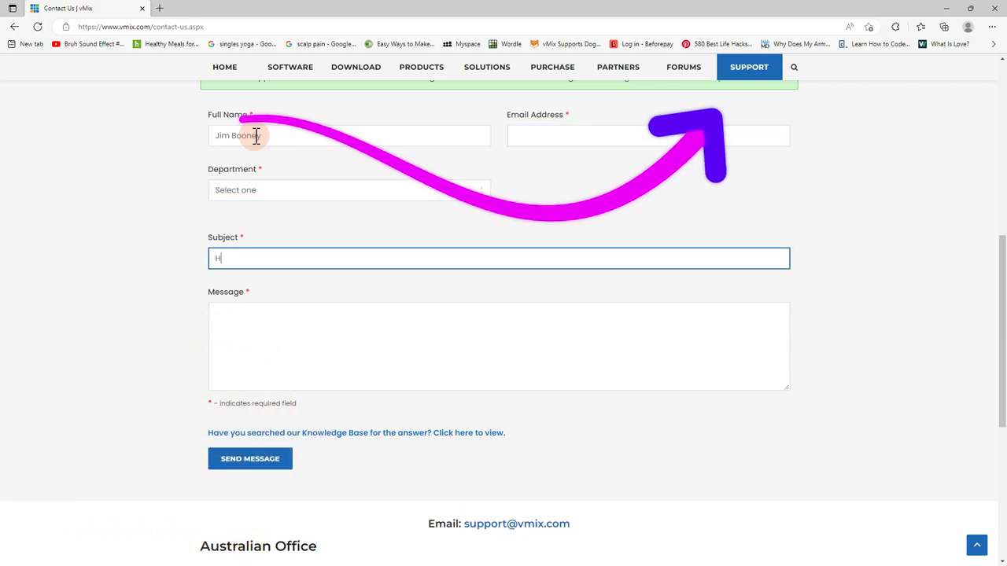
text(lep Me!)
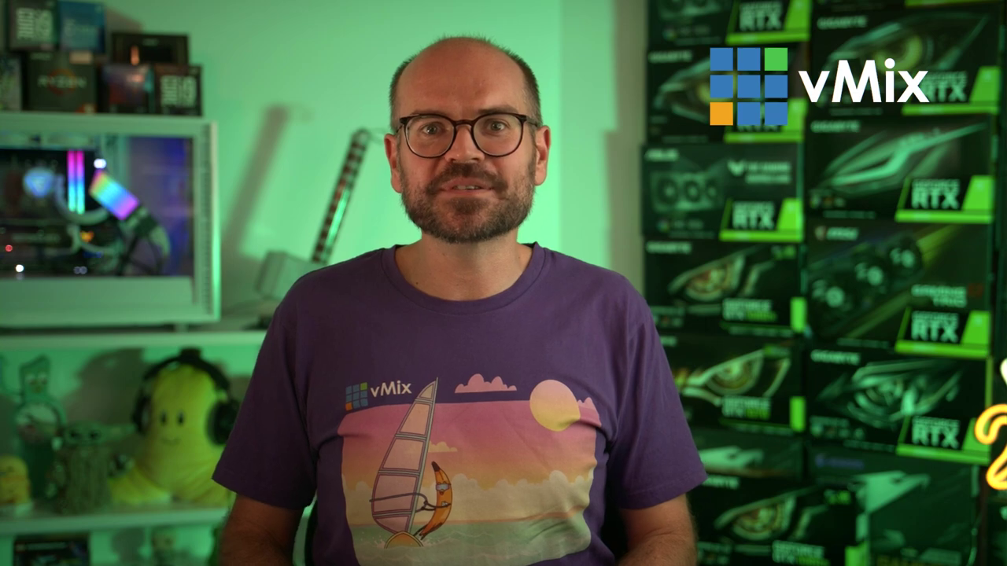